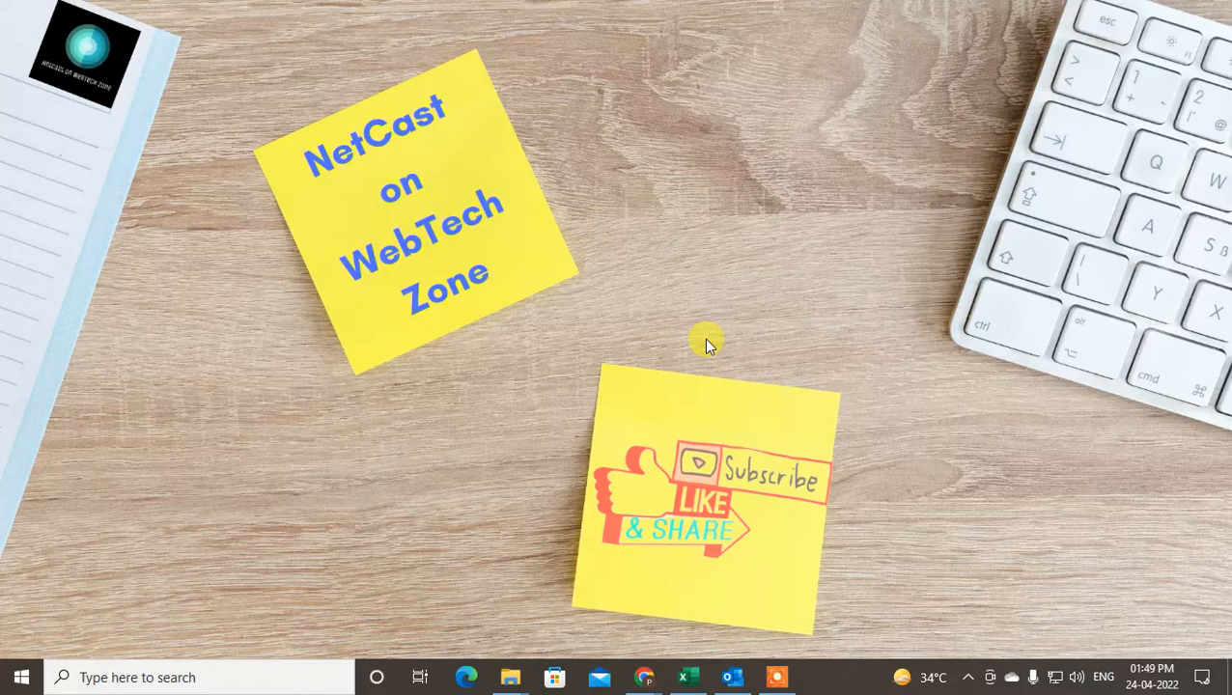
Step: Switch to Outlook and bring up the main calendar in place of the Birthdays calendar
{"action": "left_click", "coordinate": [732, 677]}
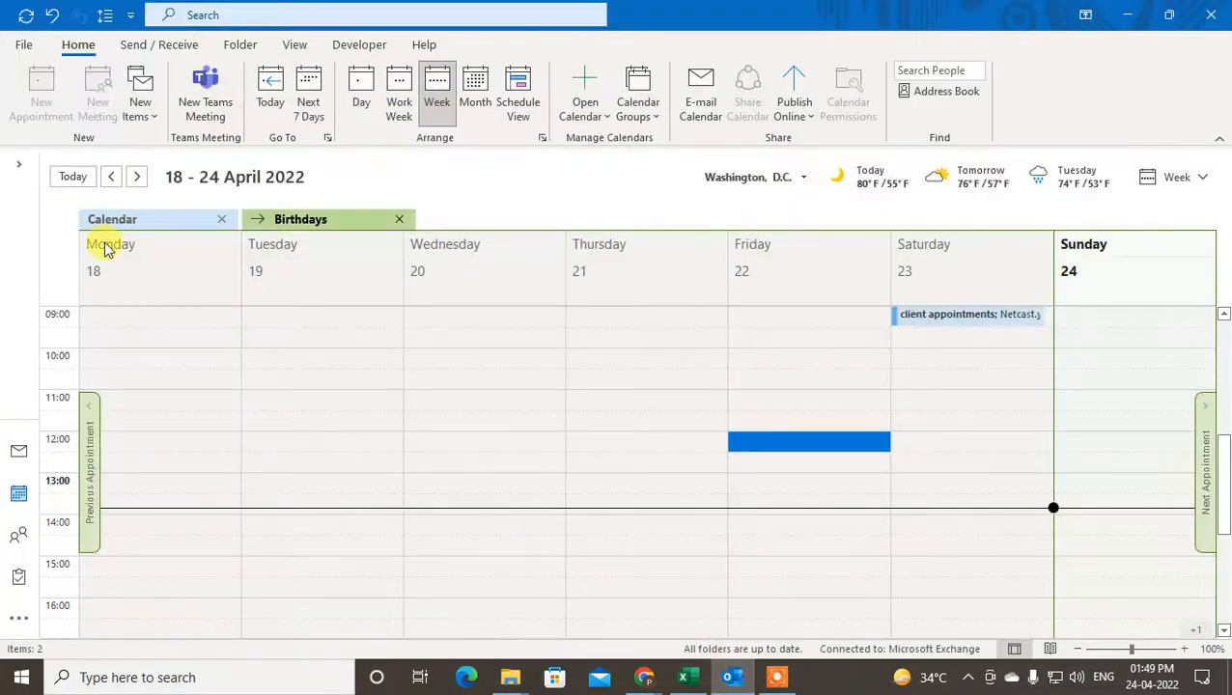
{"action": "left_click", "coordinate": [24, 45]}
{"action": "left_click", "coordinate": [22, 58]}
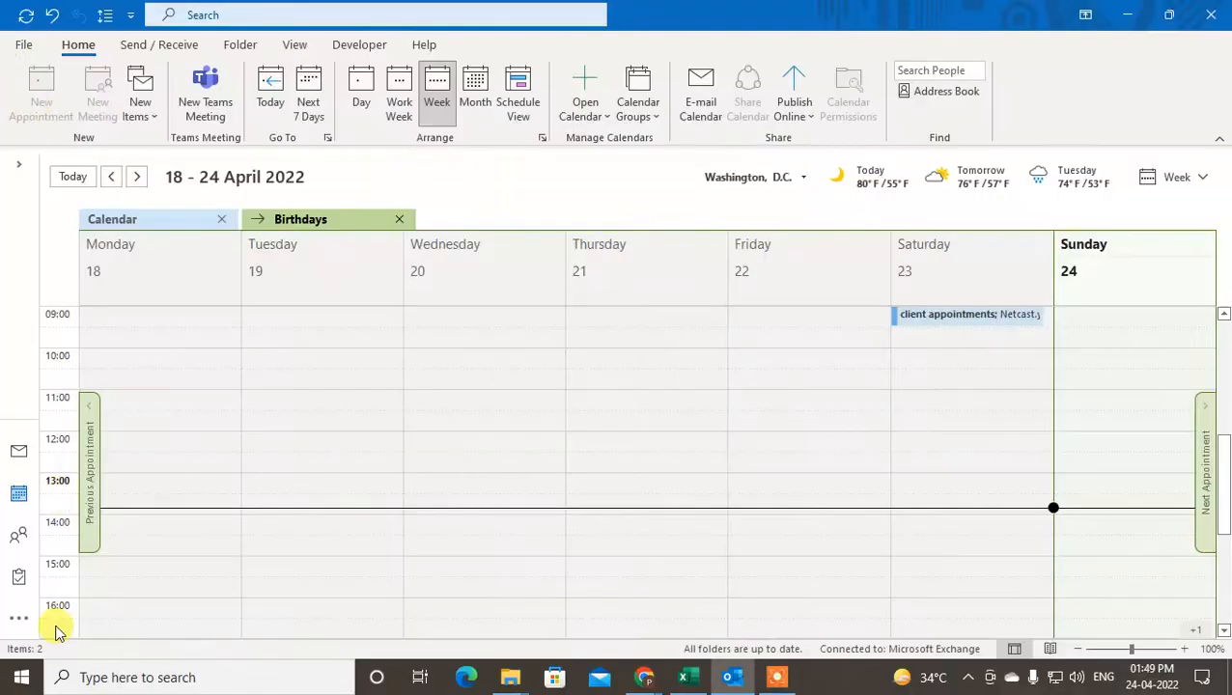
{"action": "left_click", "coordinate": [18, 451]}
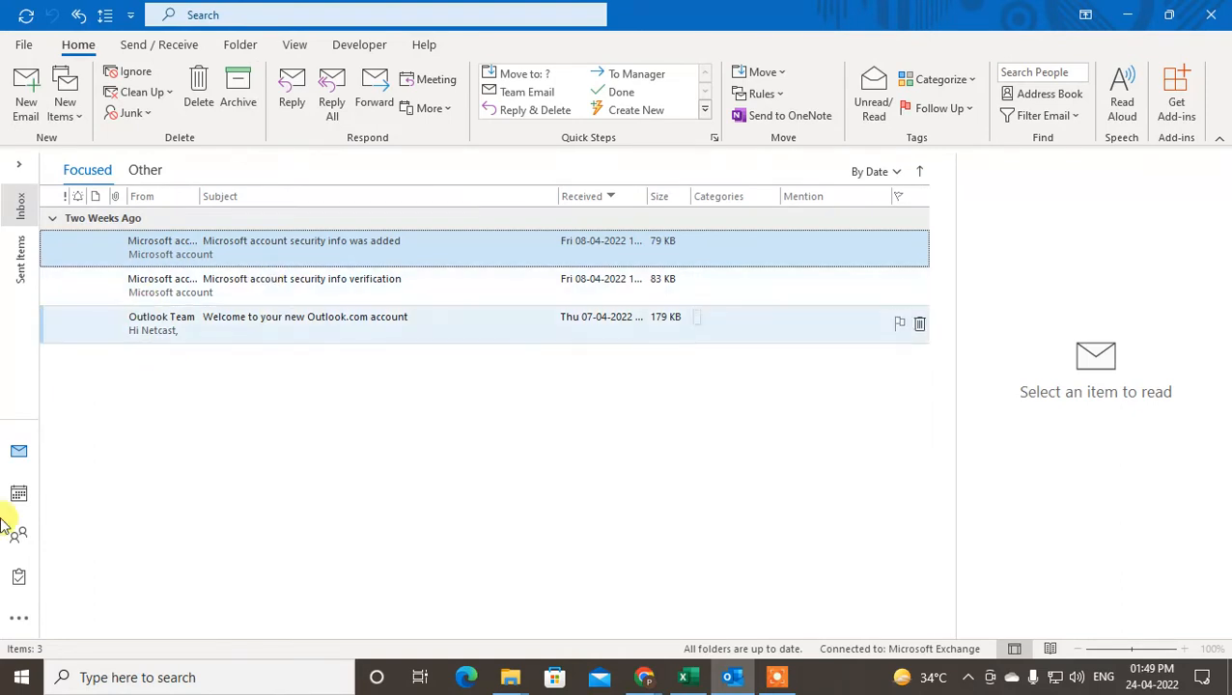
{"action": "left_click", "coordinate": [21, 498]}
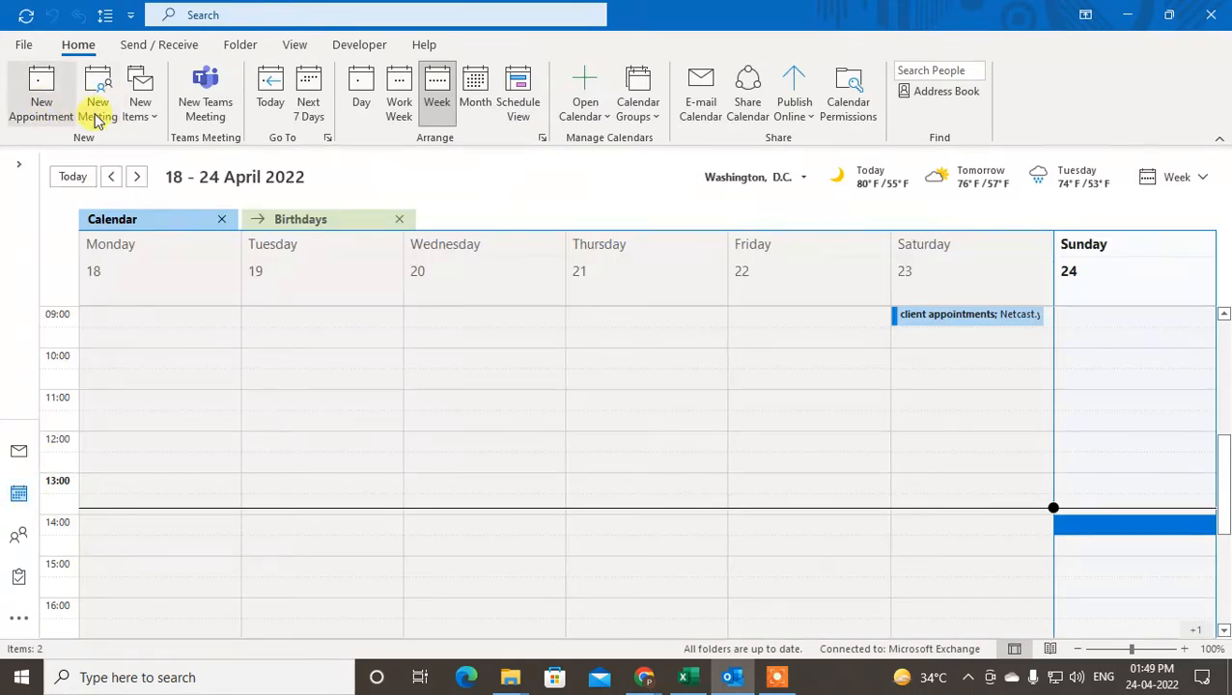
Step: Create a new meeting request from the calendar and move its window clear of the screen's lower edge
{"action": "left_click", "coordinate": [138, 108]}
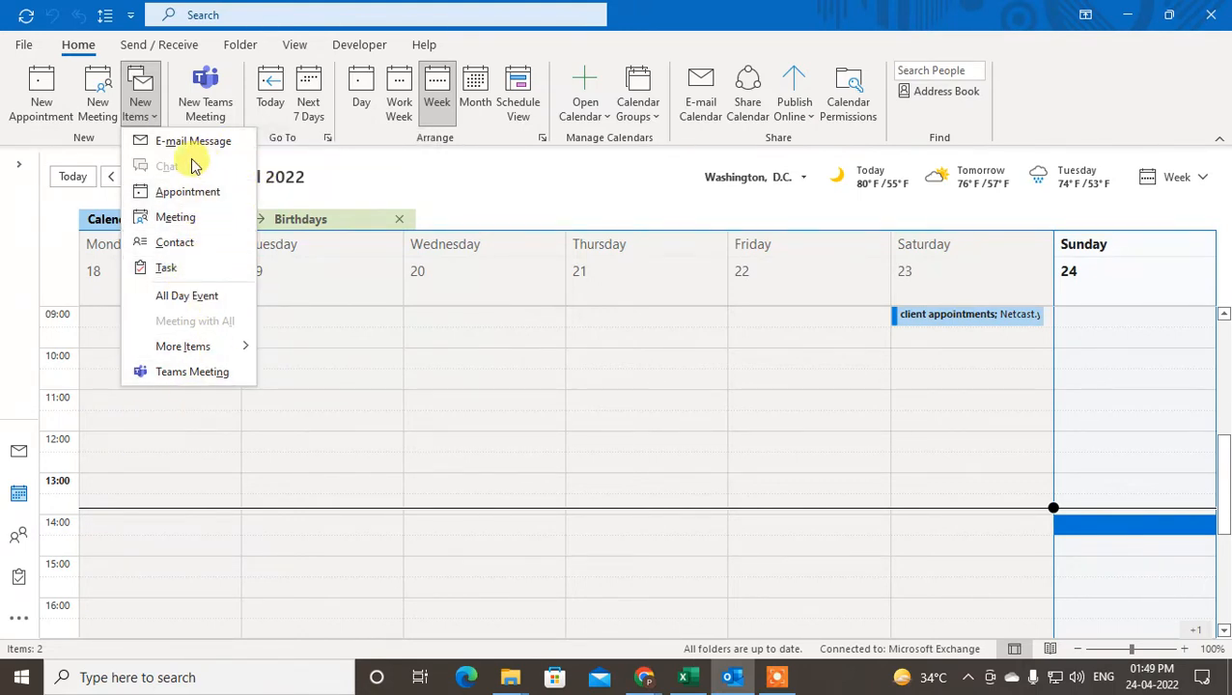
{"action": "left_click", "coordinate": [197, 222]}
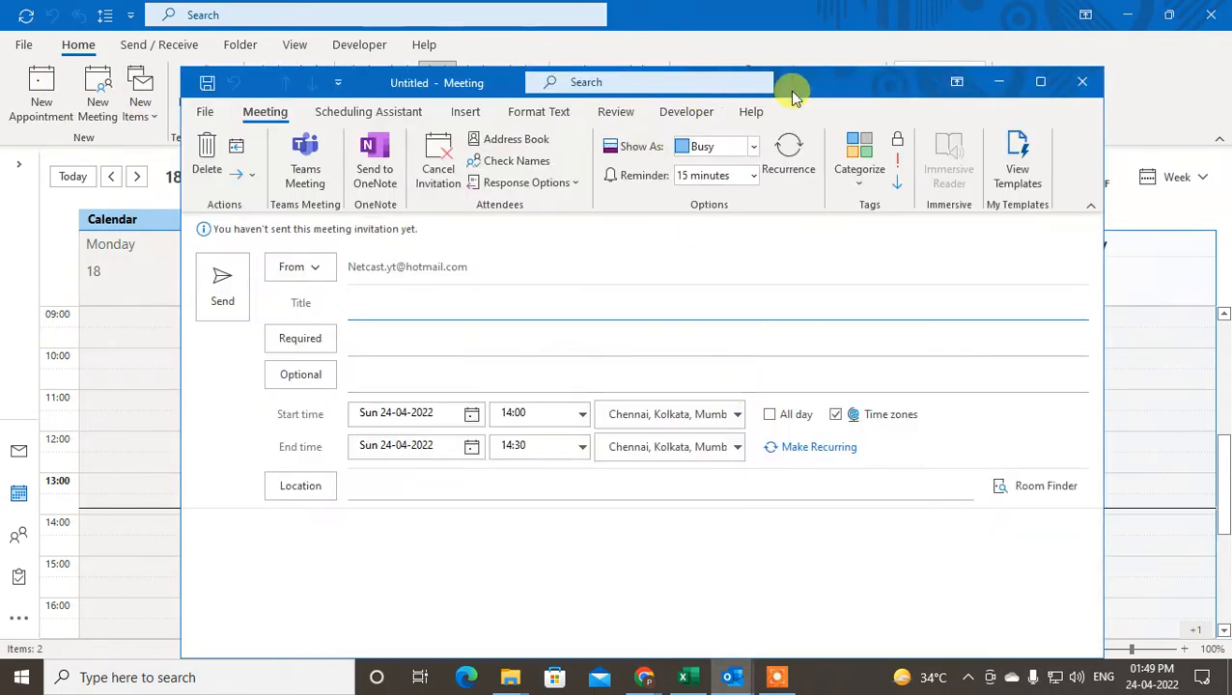
{"action": "left_click_drag", "start_coordinate": [789, 91], "coordinate": [673, 54]}
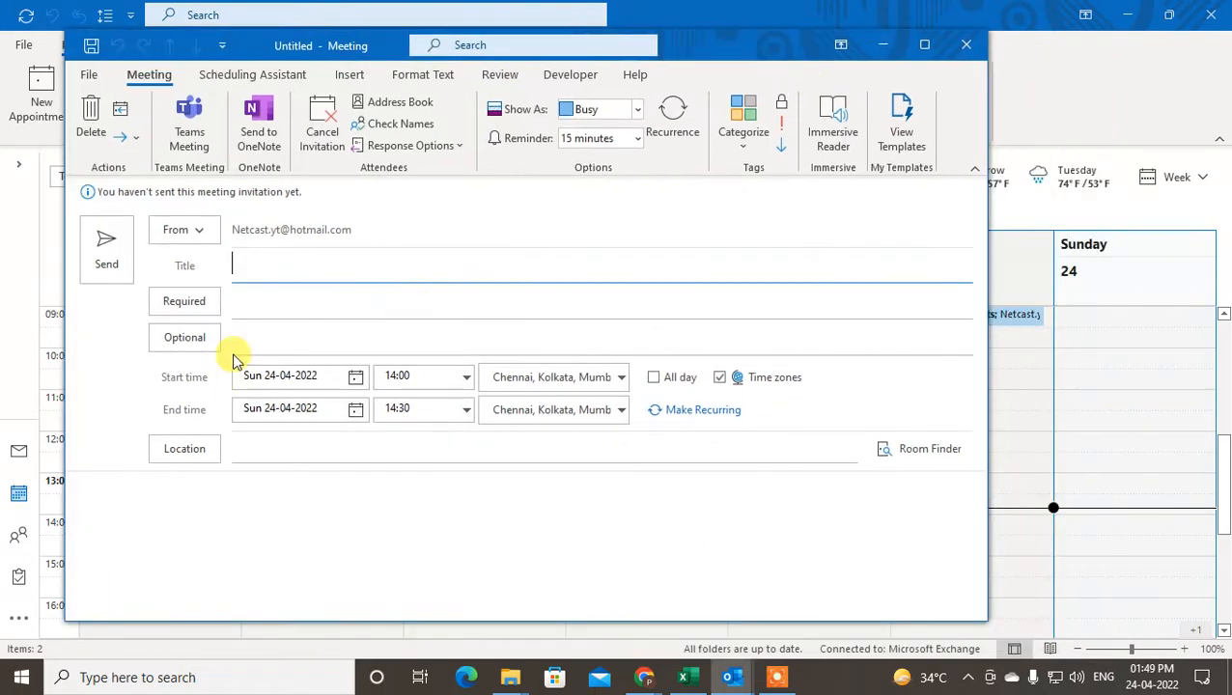
{"action": "left_click", "coordinate": [282, 302]}
{"action": "left_click", "coordinate": [259, 267]}
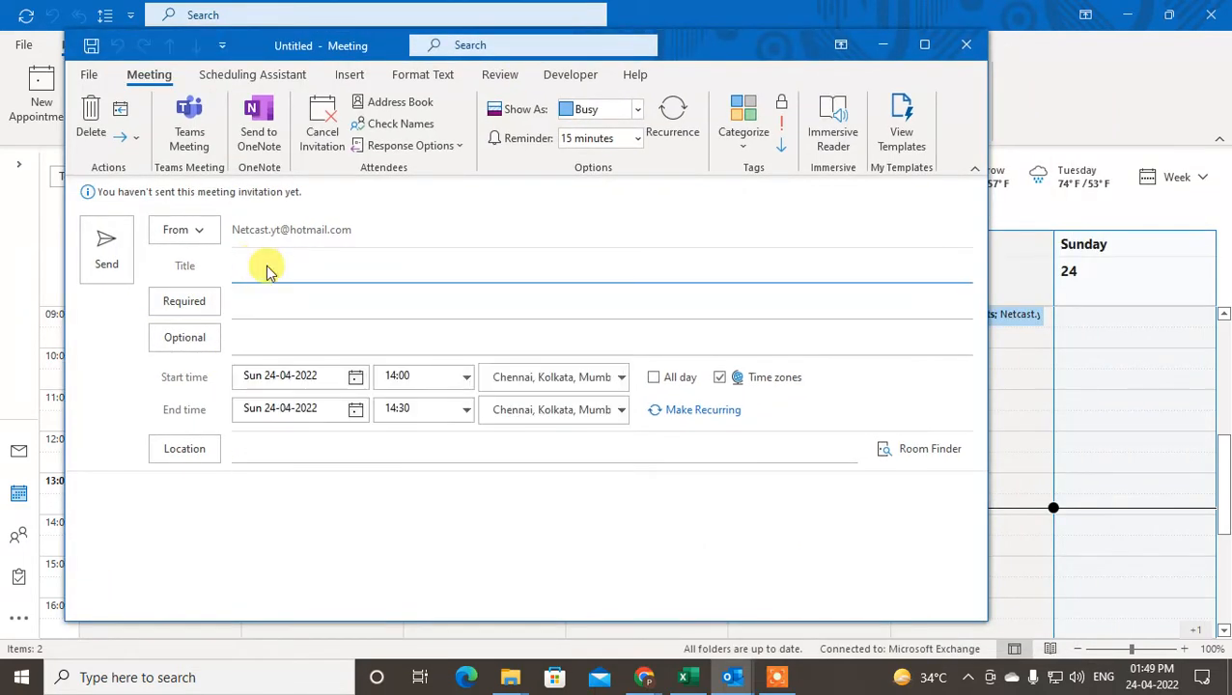
{"action": "type", "text": "f"}
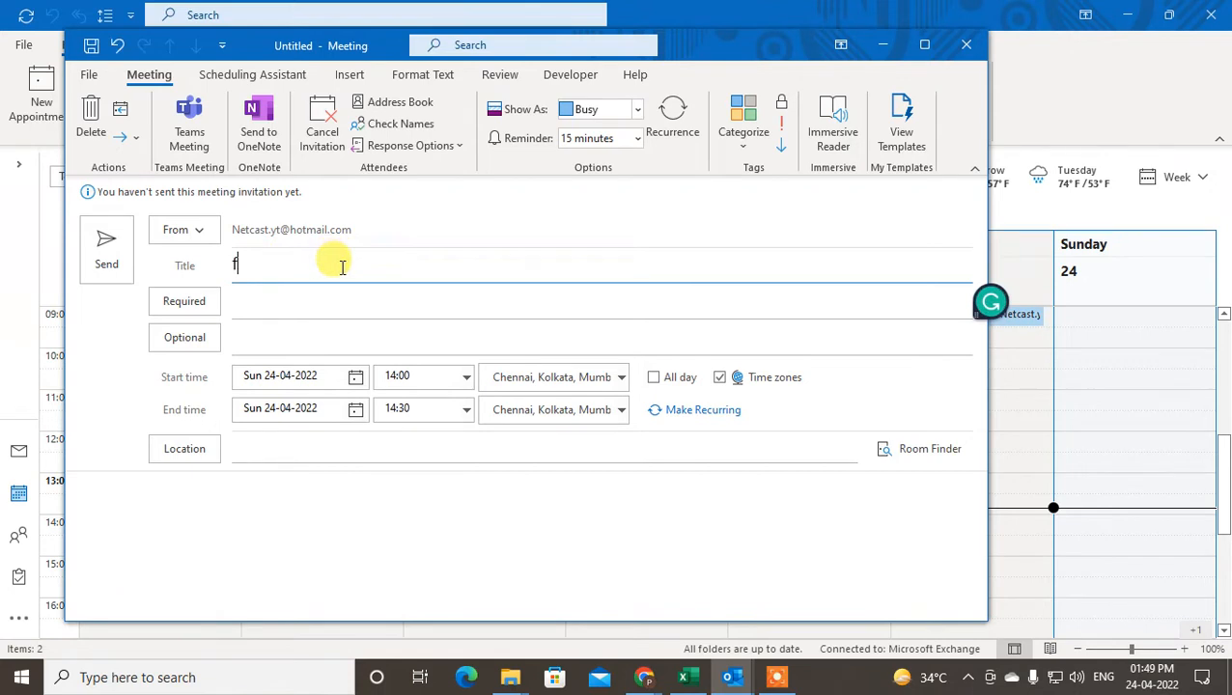
{"action": "key", "text": "BackSpace"}
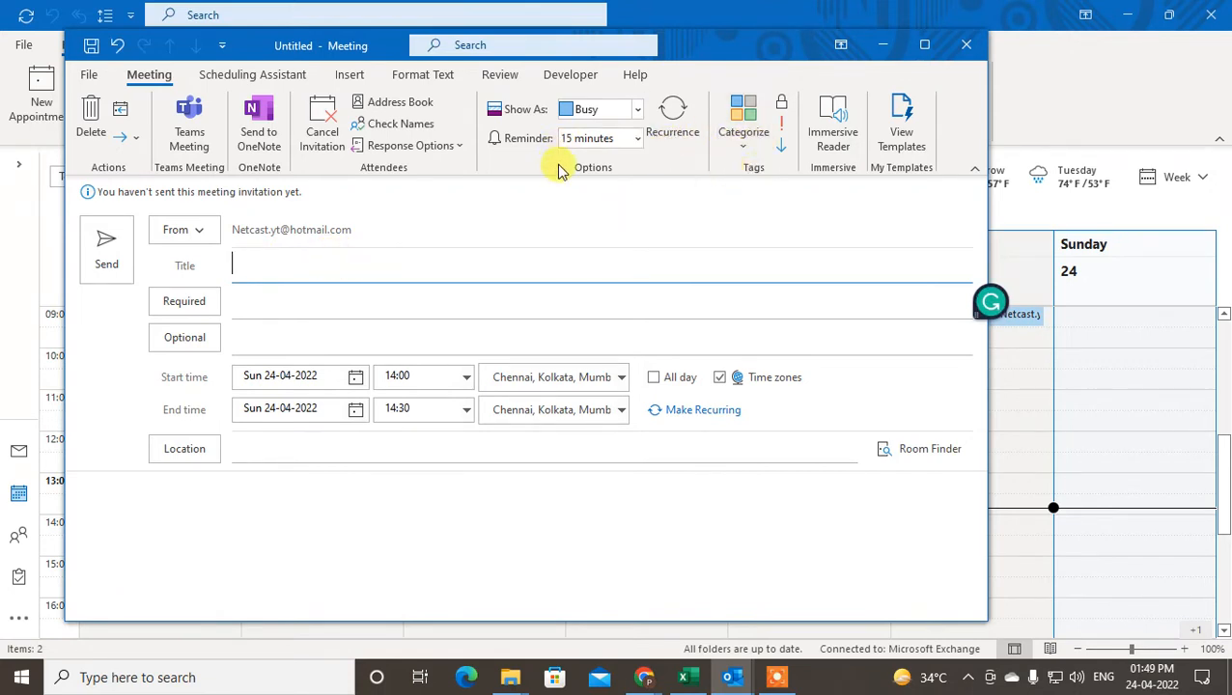
Step: Open the meeting's recurrence settings and set the appointment time from 15:00 to 16:30
{"action": "left_click", "coordinate": [676, 106]}
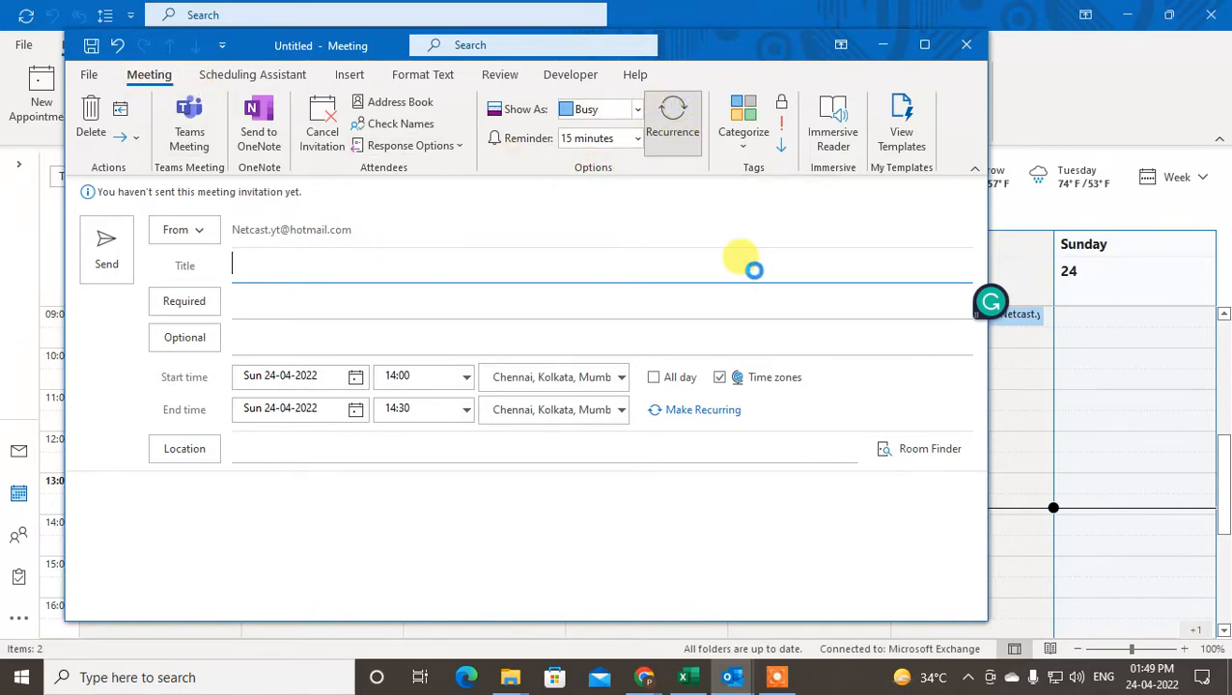
{"action": "left_click_drag", "start_coordinate": [468, 166], "coordinate": [676, 179]}
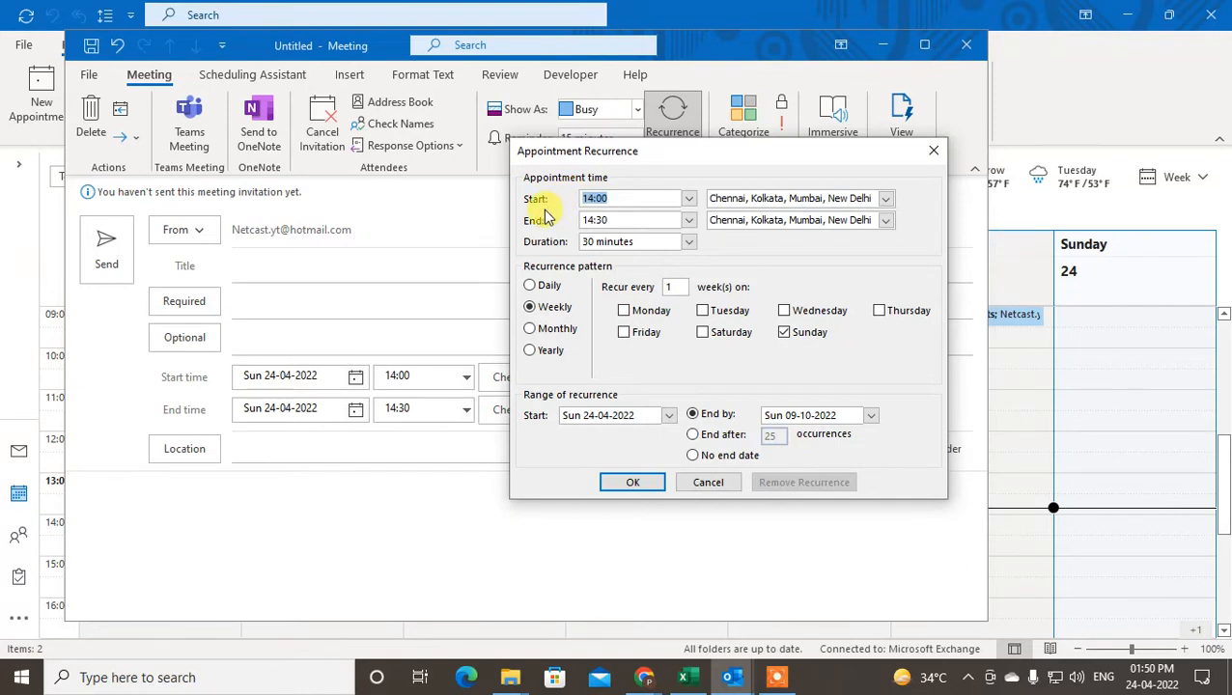
{"action": "left_click", "coordinate": [688, 199]}
{"action": "left_click", "coordinate": [619, 245]}
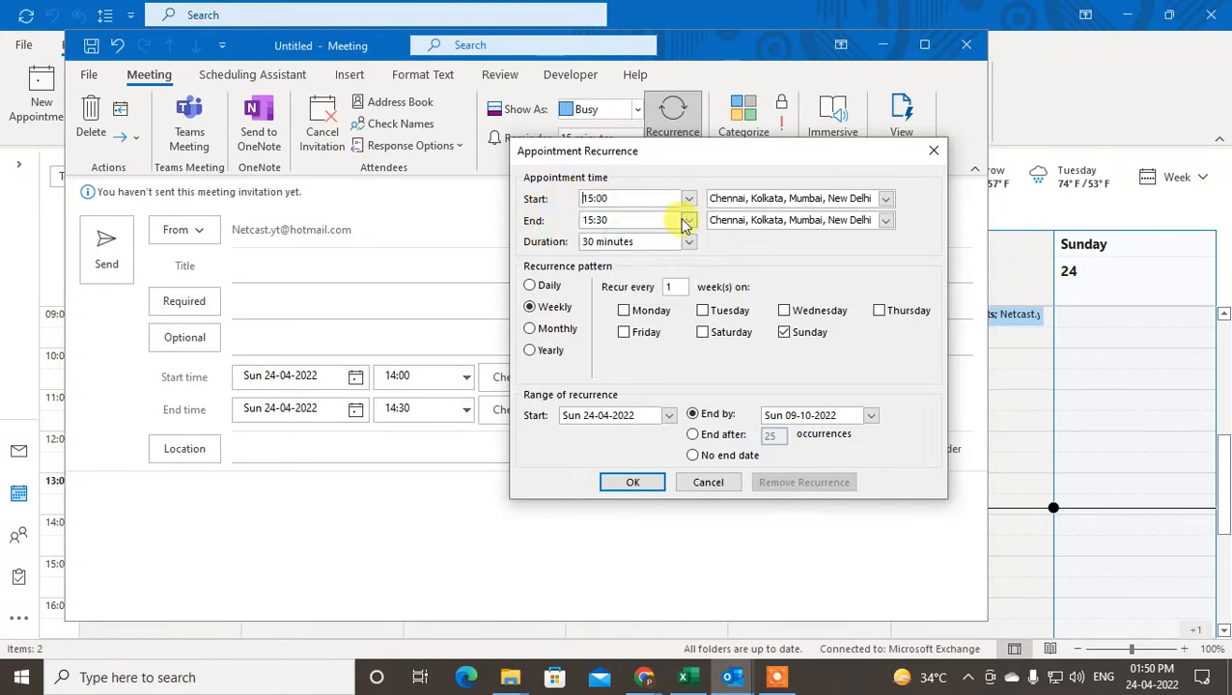
{"action": "left_click", "coordinate": [689, 220]}
{"action": "left_click", "coordinate": [619, 277]}
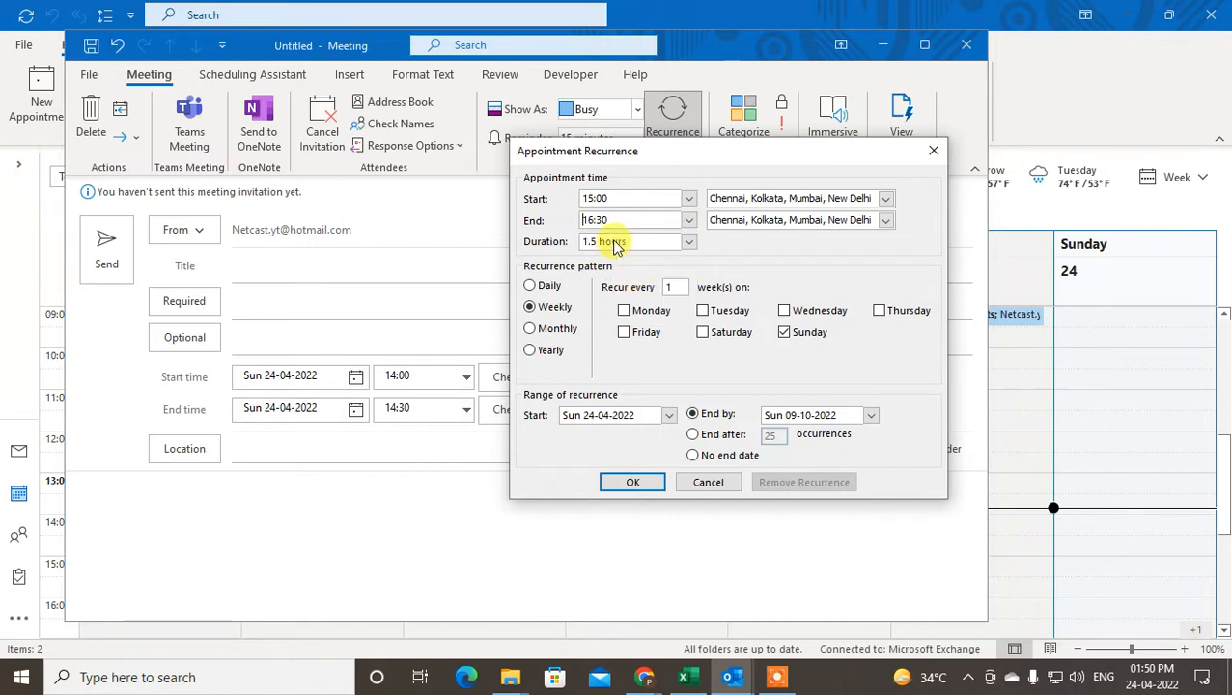
Step: Set the recurring appointment's start time to 12:30
{"action": "left_click", "coordinate": [688, 199]}
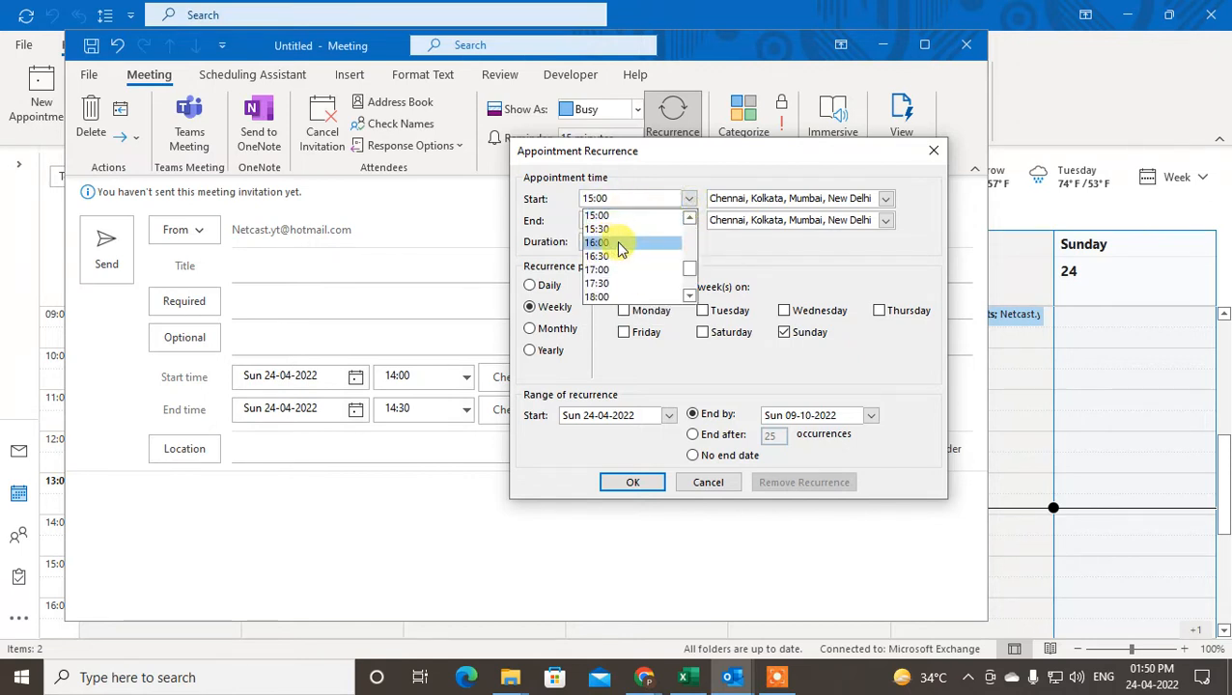
{"action": "left_click", "coordinate": [689, 218]}
{"action": "left_click", "coordinate": [689, 217]}
{"action": "left_click", "coordinate": [689, 218]}
{"action": "left_click", "coordinate": [689, 218]}
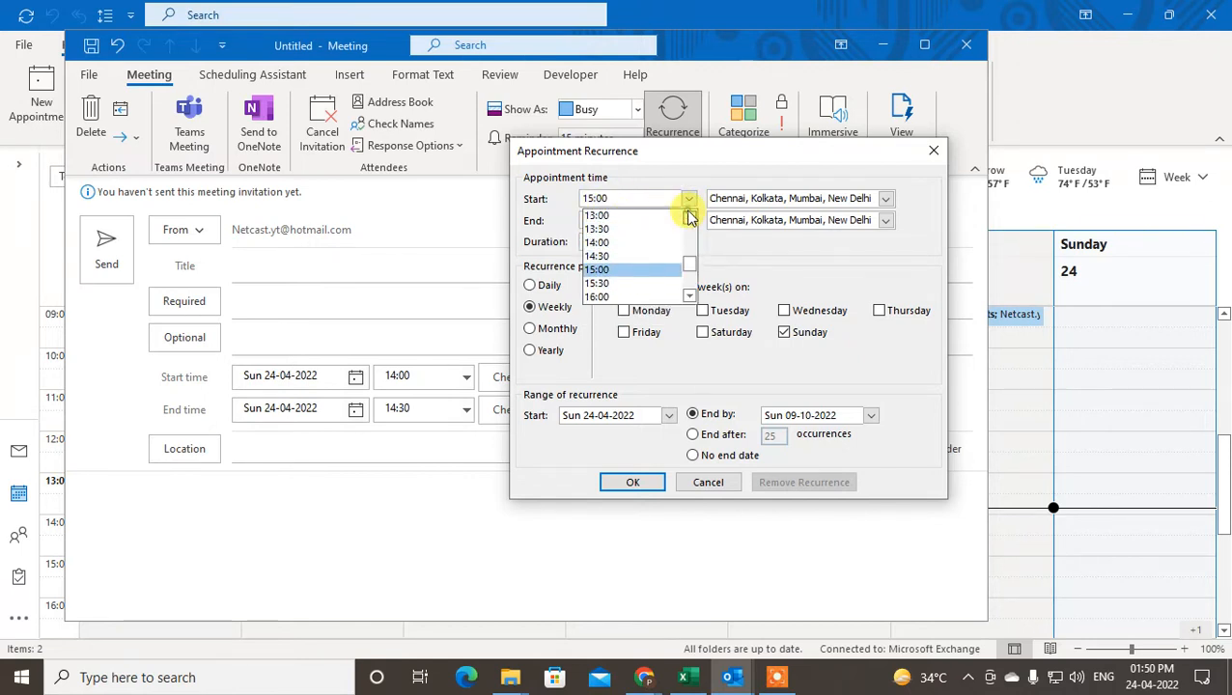
{"action": "left_click", "coordinate": [689, 217]}
{"action": "left_click", "coordinate": [689, 217]}
{"action": "left_click", "coordinate": [690, 217]}
{"action": "left_click", "coordinate": [610, 240]}
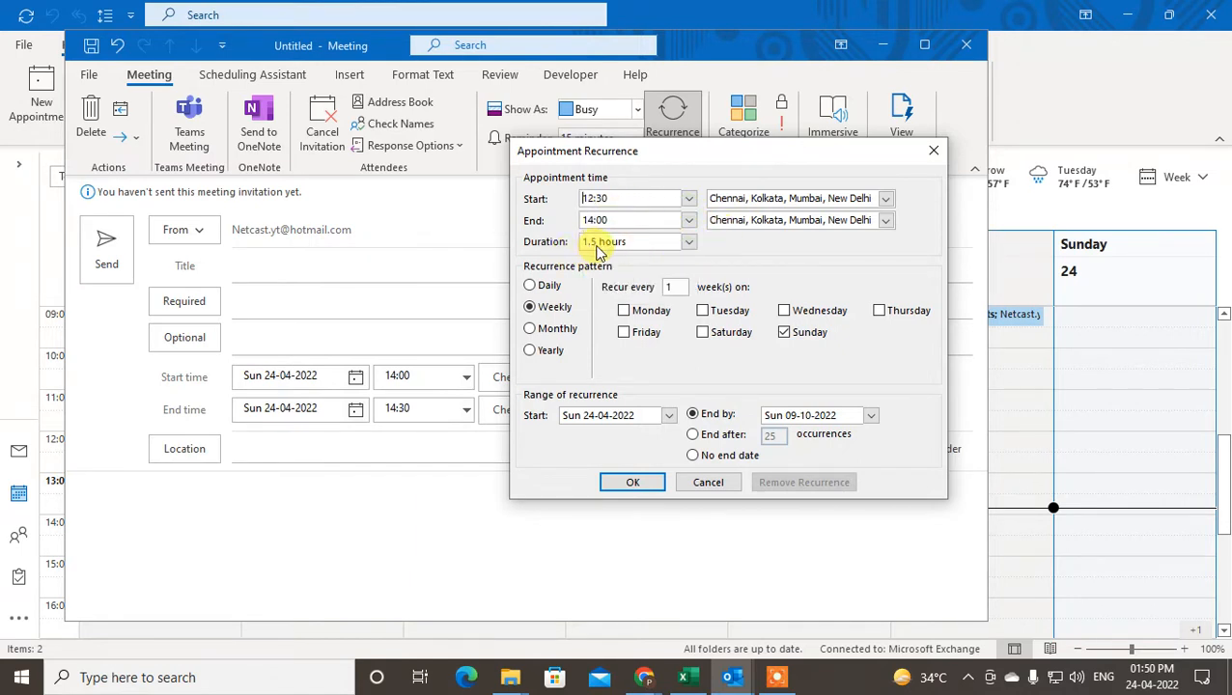
Step: Set the recurring appointment's end time to 15:00, making its duration 2.5 hours
{"action": "left_click", "coordinate": [686, 243]}
{"action": "left_click", "coordinate": [685, 245]}
{"action": "left_click", "coordinate": [690, 221]}
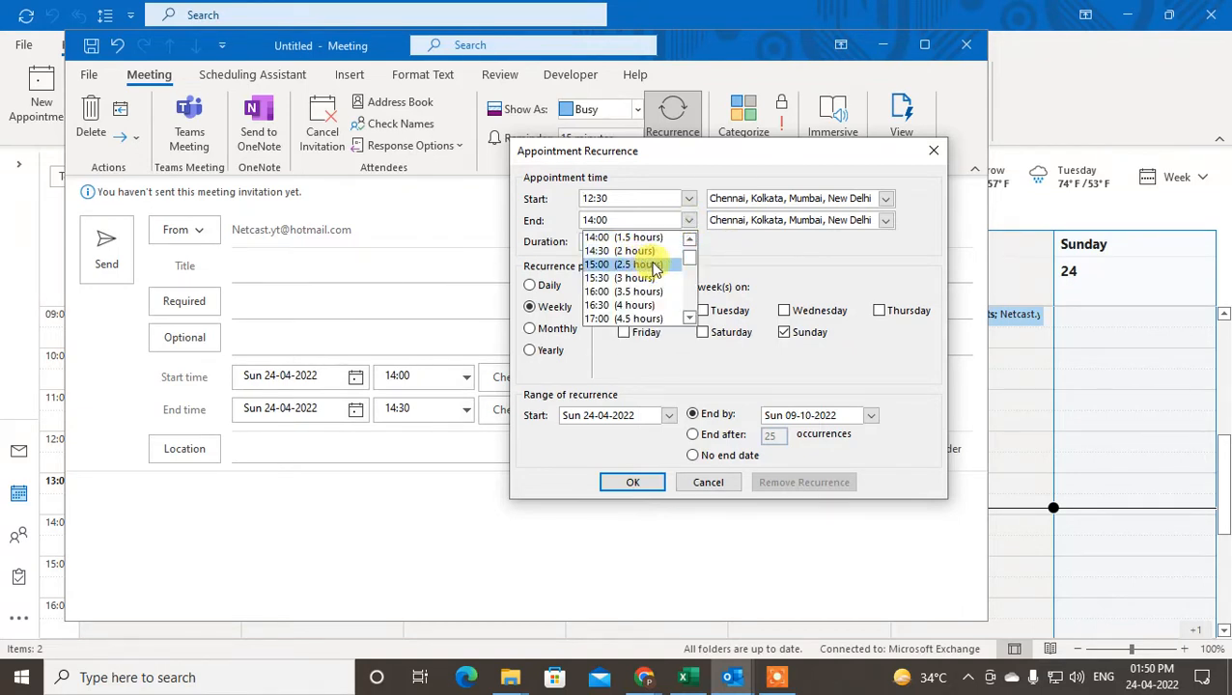
{"action": "left_click", "coordinate": [653, 266]}
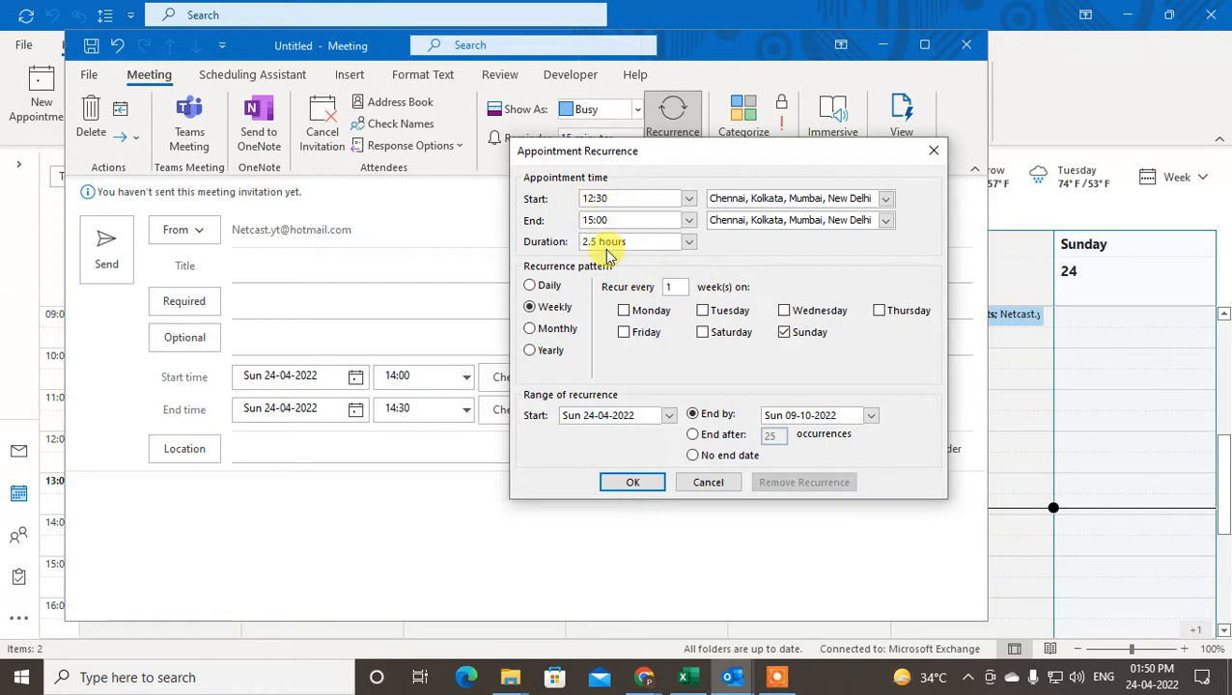
{"action": "left_click", "coordinate": [883, 199]}
{"action": "left_click", "coordinate": [897, 367]}
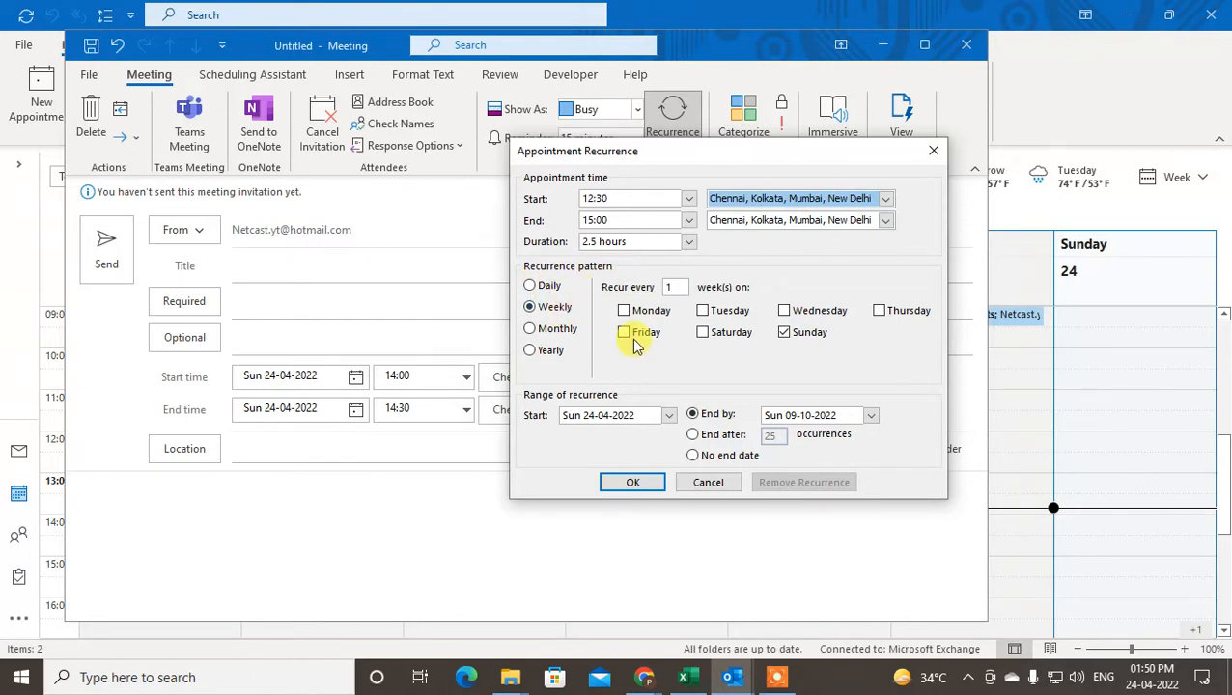
Step: Try a daily recurrence on every weekday and a weekly recurrence on Friday, Saturday and Sunday
{"action": "left_click", "coordinate": [530, 286]}
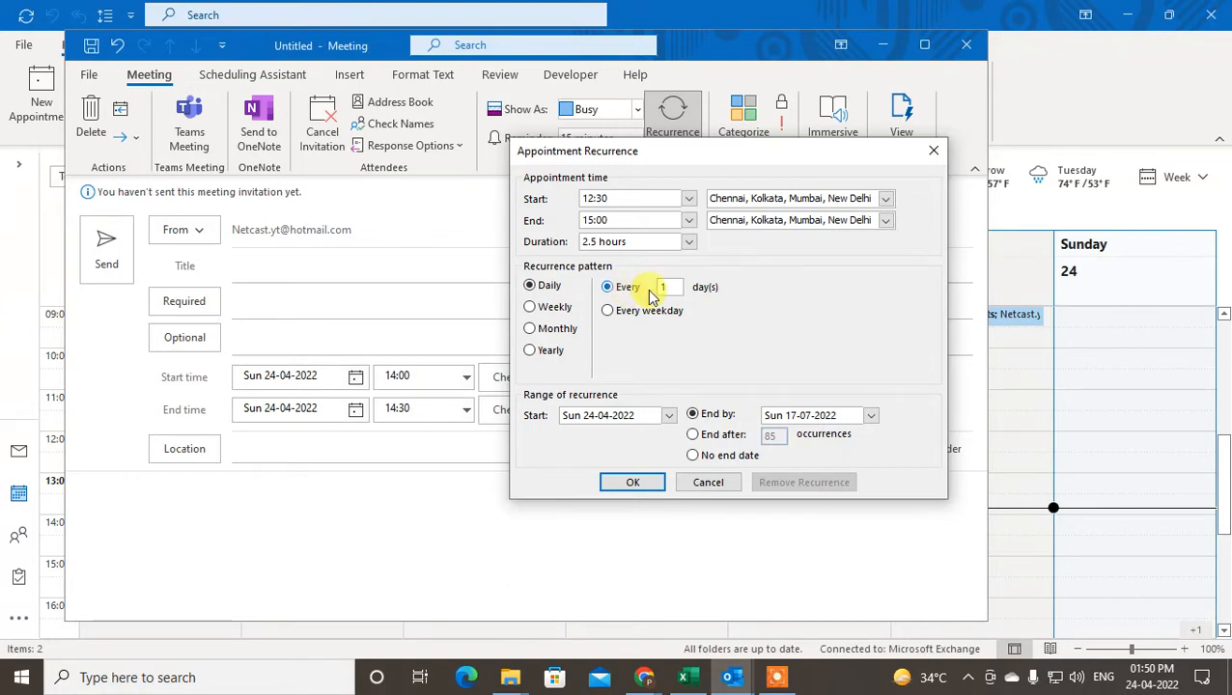
{"action": "left_click", "coordinate": [604, 310]}
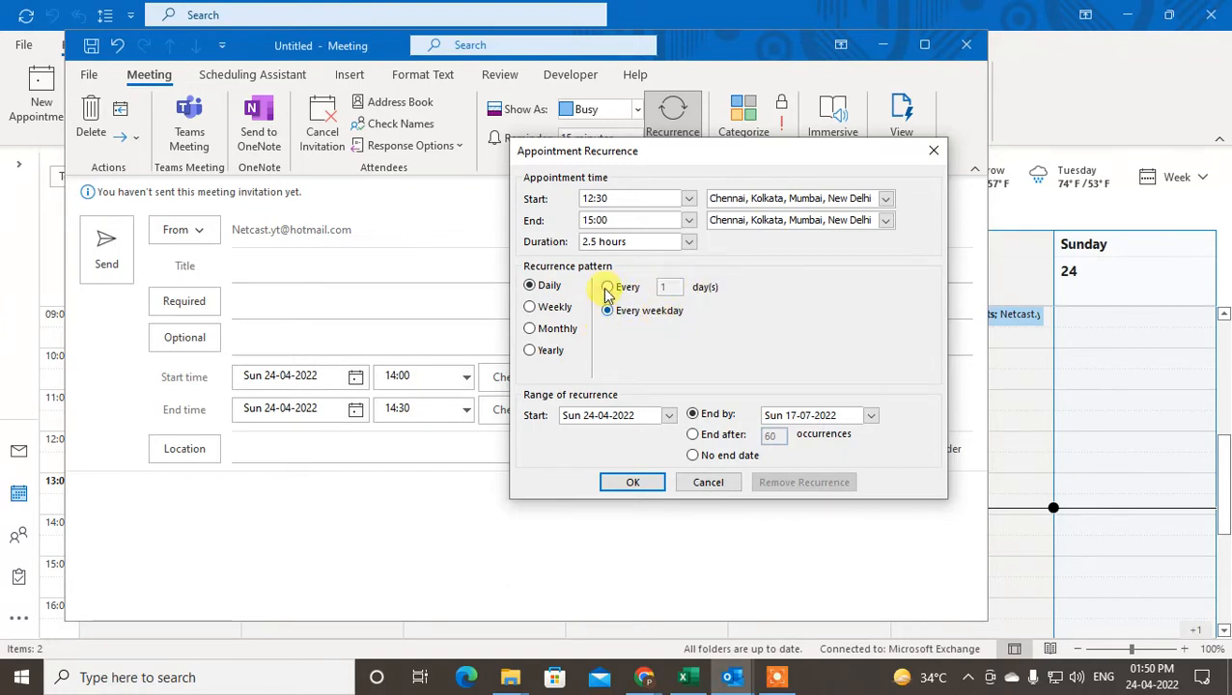
{"action": "left_click", "coordinate": [530, 308]}
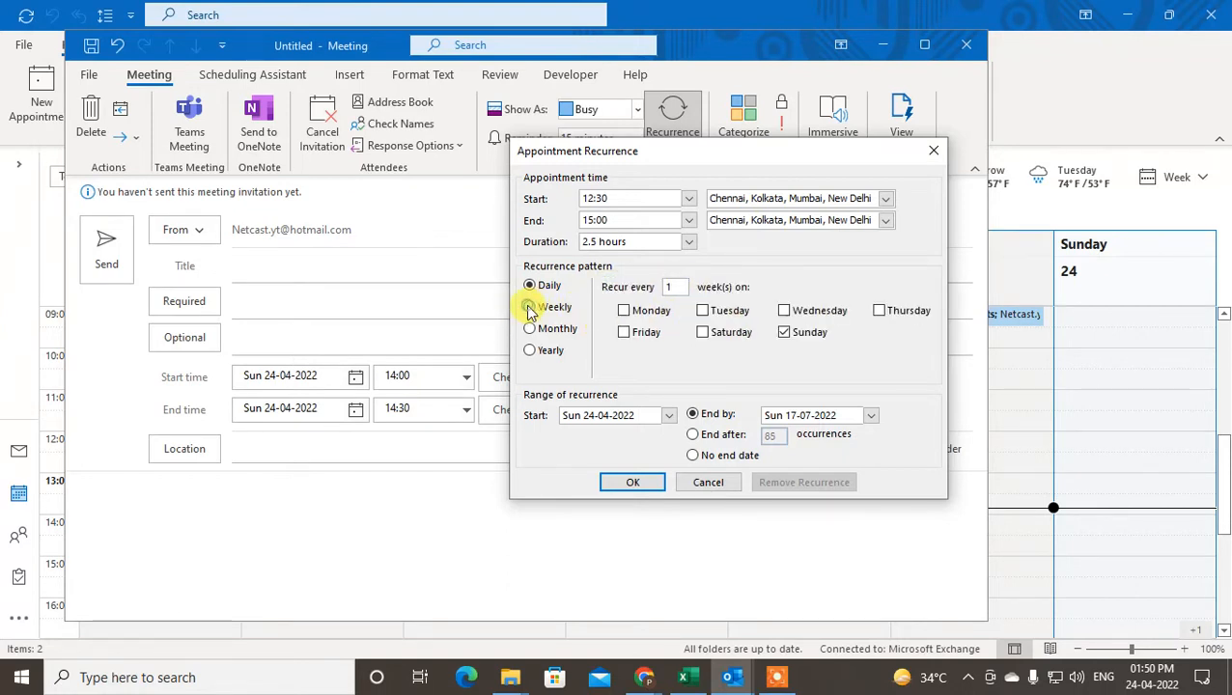
{"action": "left_click", "coordinate": [624, 310]}
{"action": "left_click", "coordinate": [702, 332]}
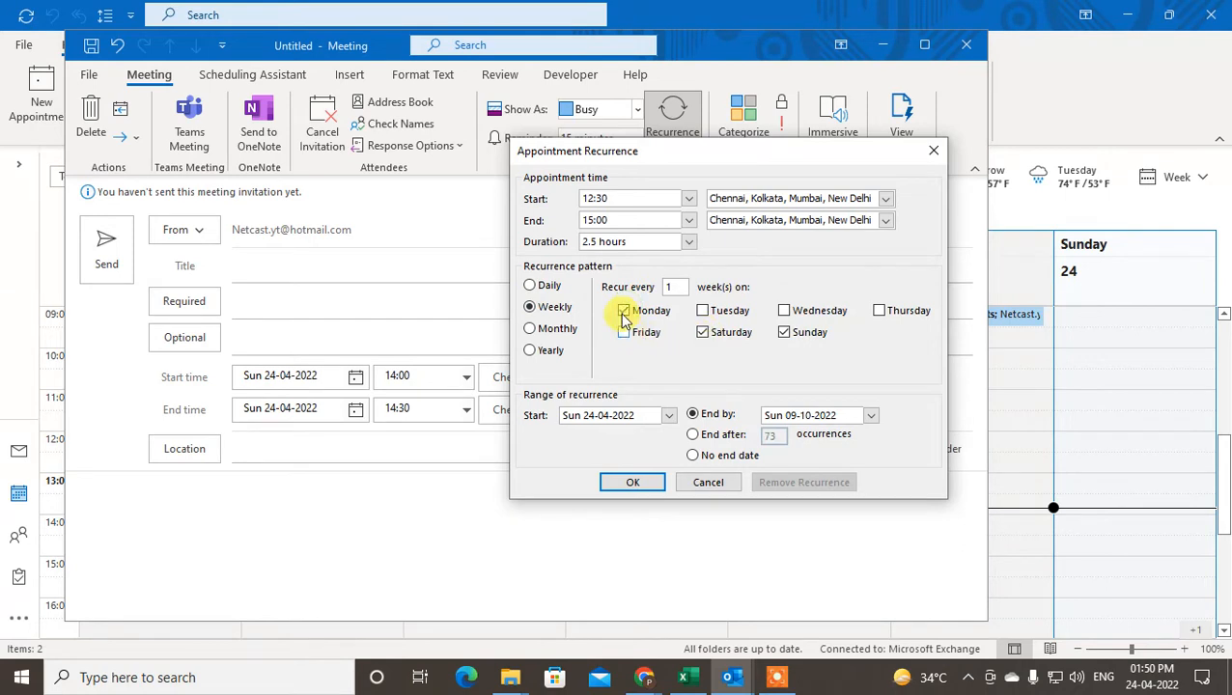
{"action": "left_click", "coordinate": [625, 333]}
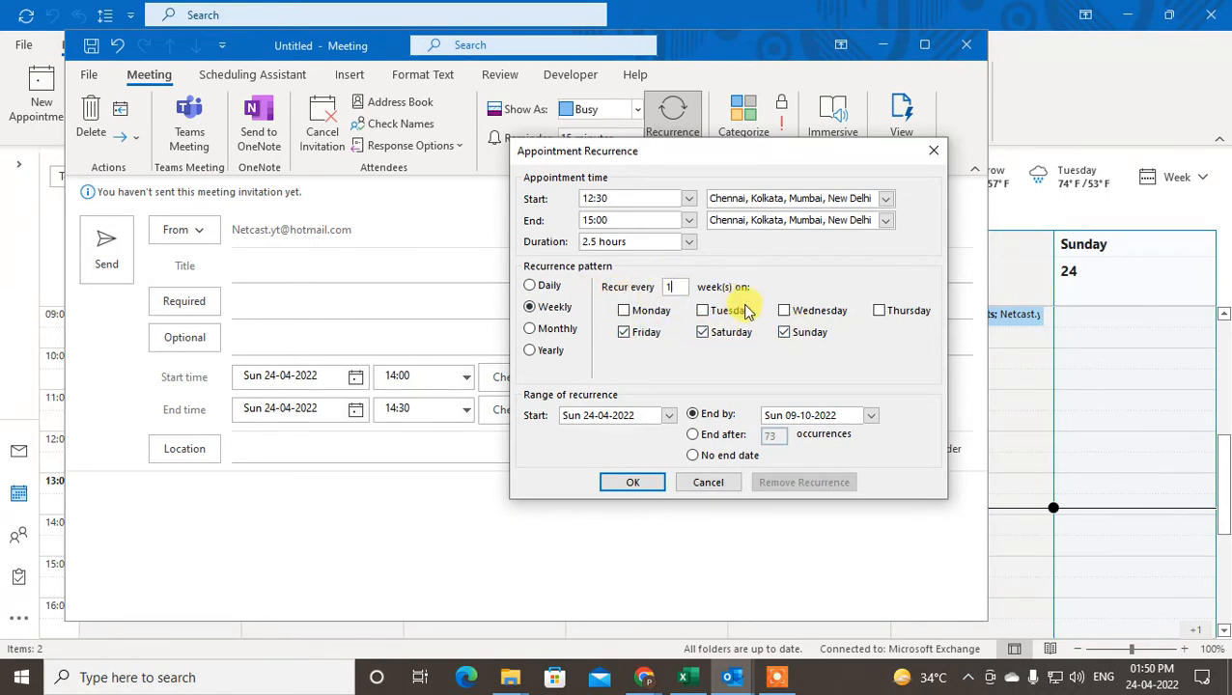
Step: Try a monthly recurrence pattern on the third Sunday of every month
{"action": "left_click", "coordinate": [530, 328]}
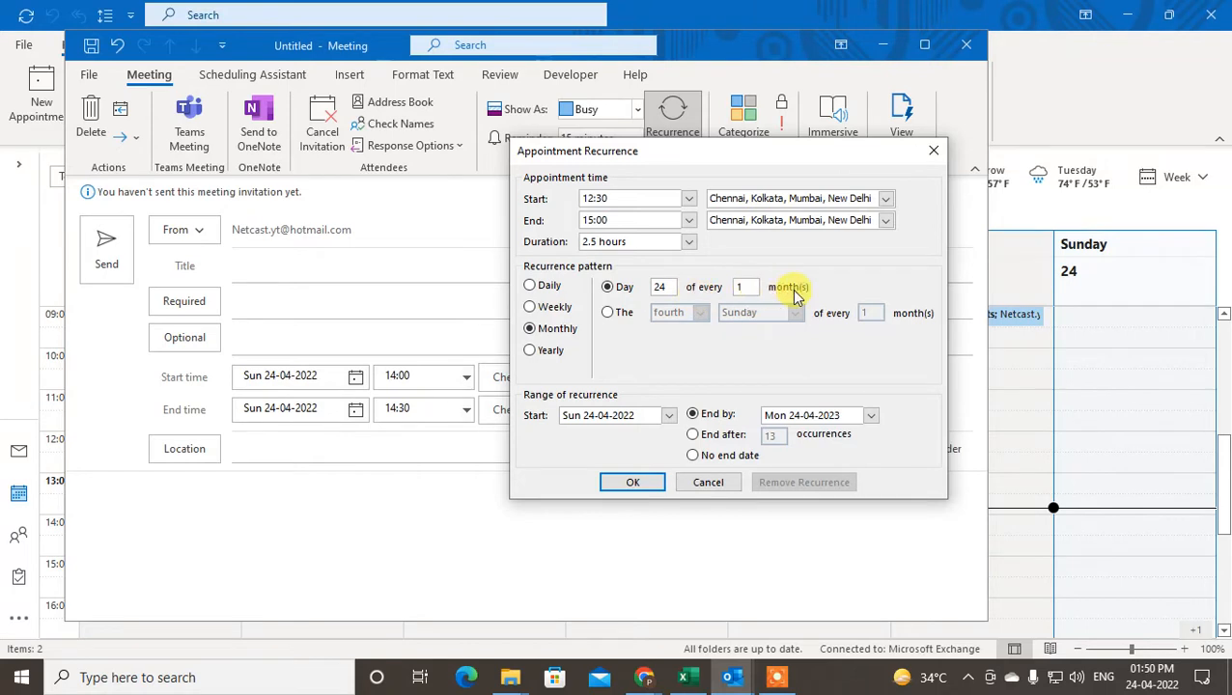
{"action": "left_click", "coordinate": [610, 314]}
{"action": "left_click", "coordinate": [697, 312]}
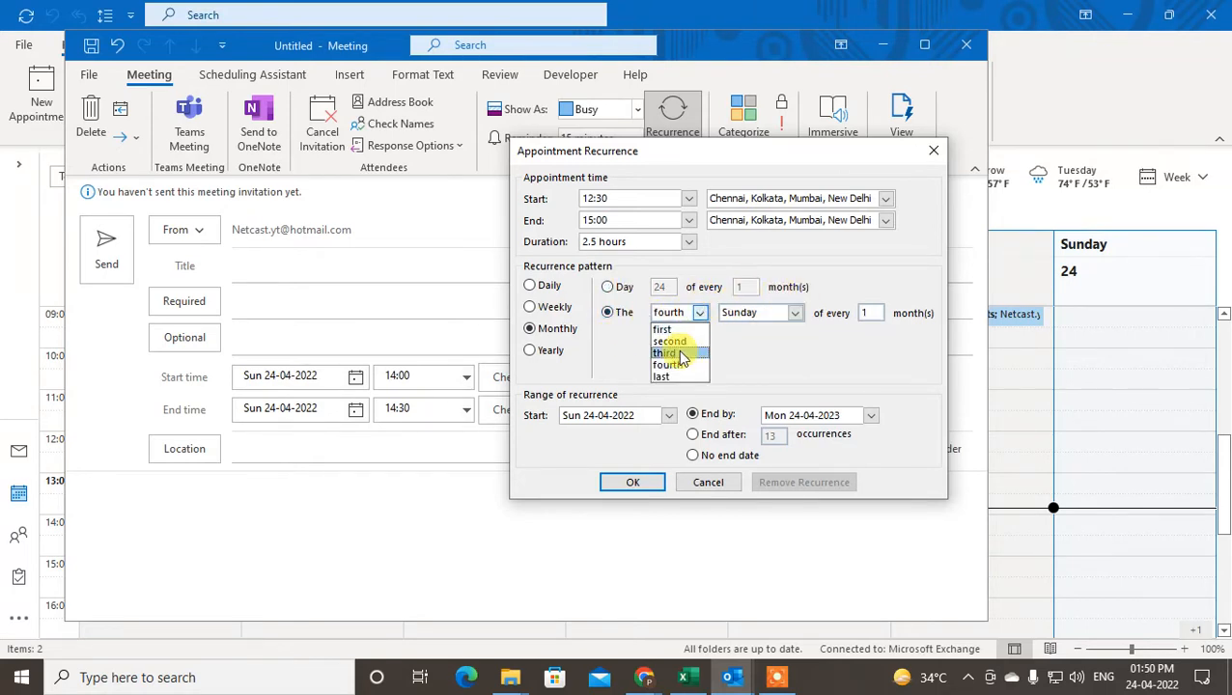
{"action": "left_click", "coordinate": [869, 312]}
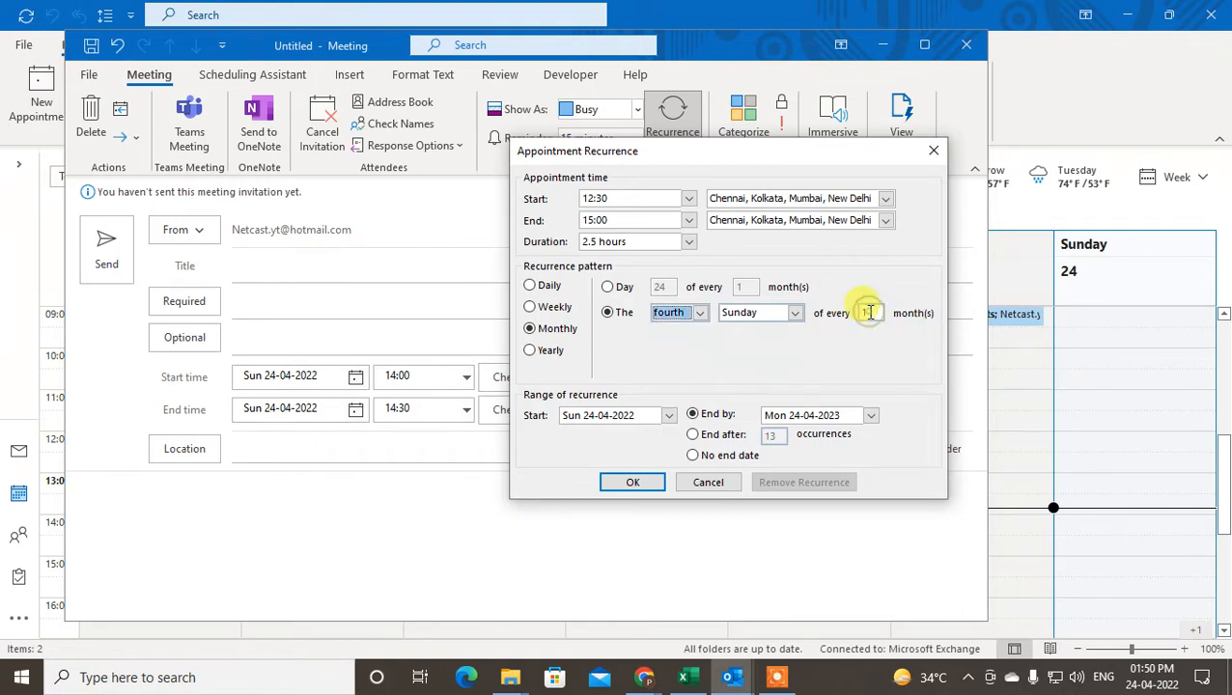
{"action": "left_click", "coordinate": [698, 311]}
{"action": "left_click", "coordinate": [674, 351]}
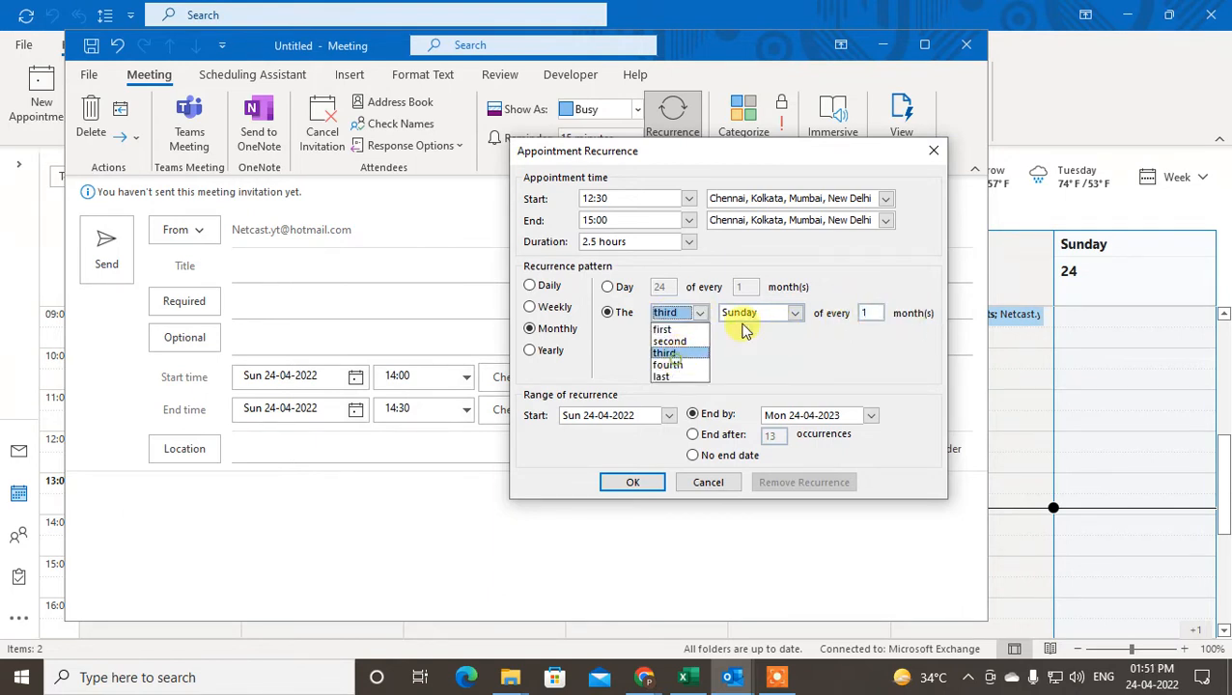
{"action": "left_click", "coordinate": [870, 314]}
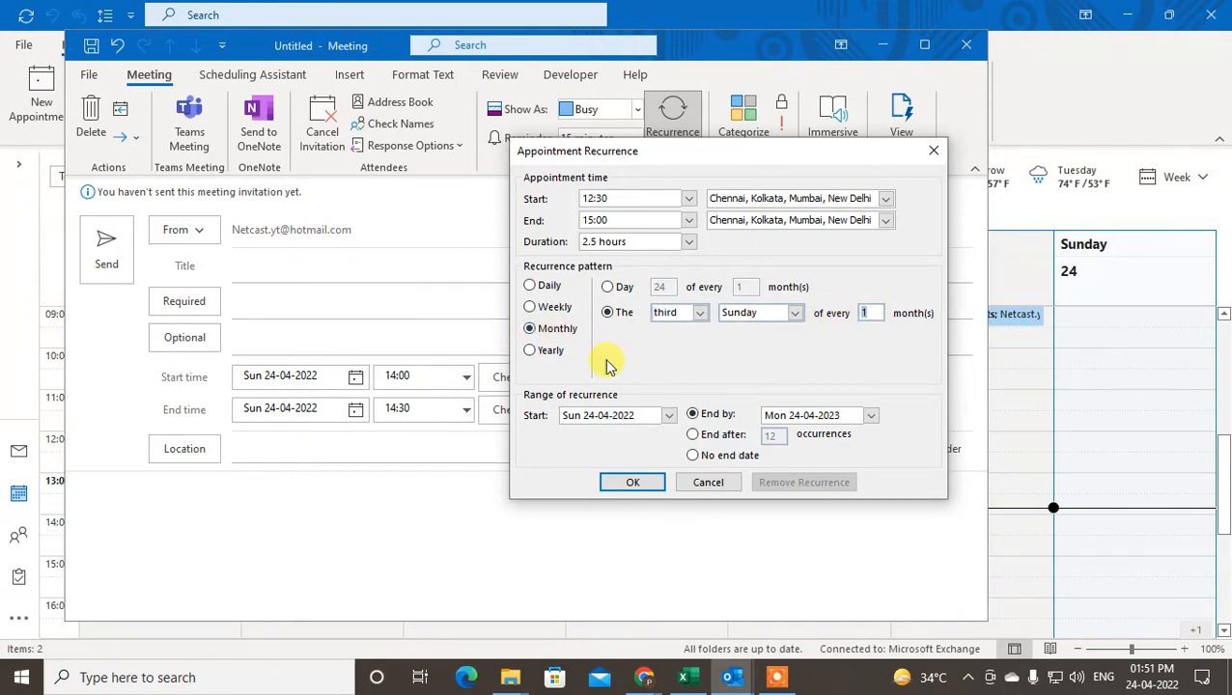
Step: Set a yearly recurrence pattern that repeats every 2 years on July 24
{"action": "left_click", "coordinate": [546, 352]}
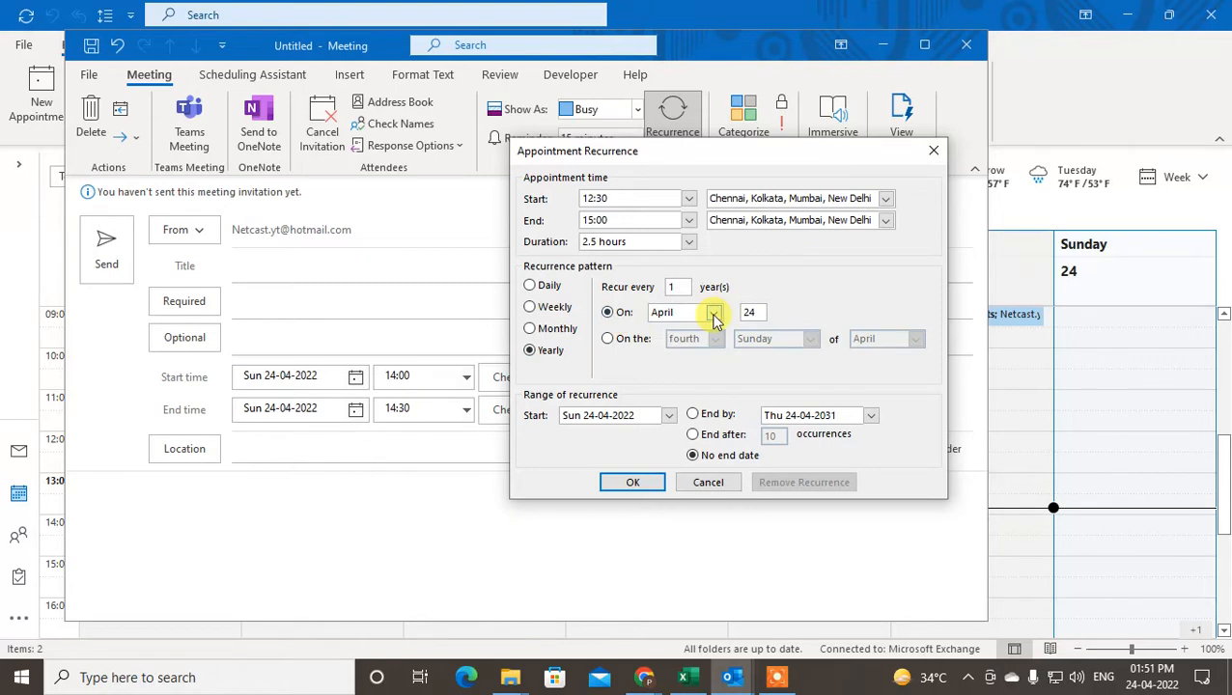
{"action": "left_click", "coordinate": [712, 312]}
{"action": "left_click", "coordinate": [689, 352]}
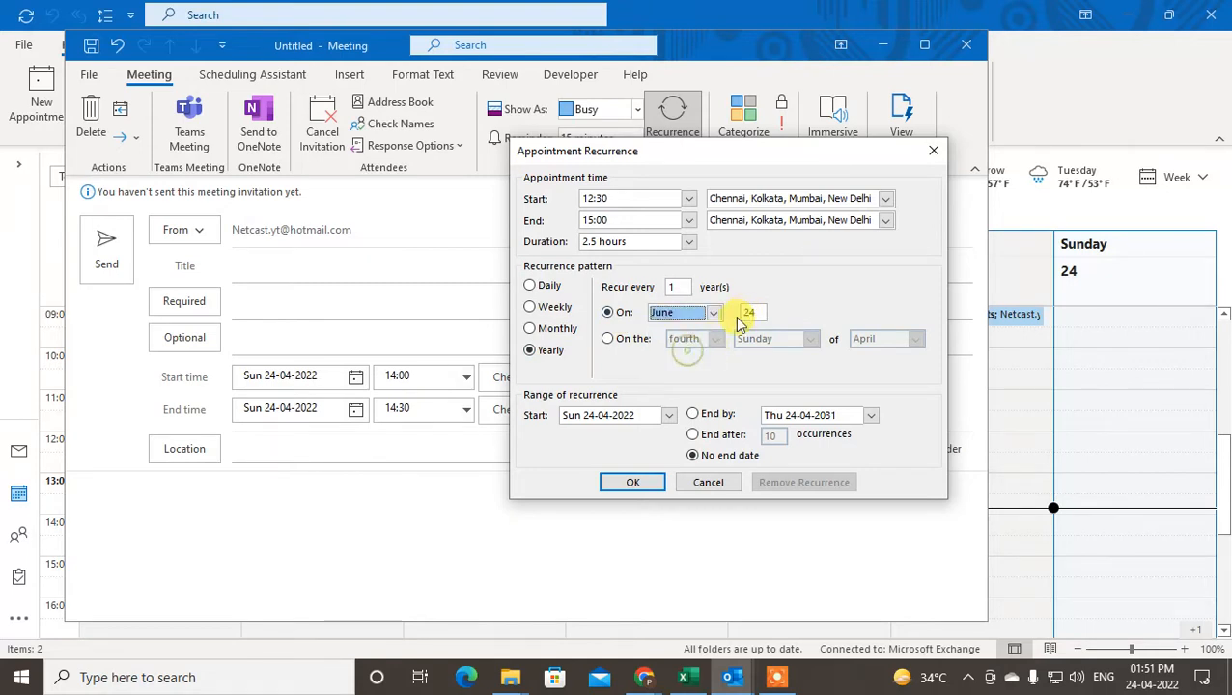
{"action": "left_click", "coordinate": [681, 286]}
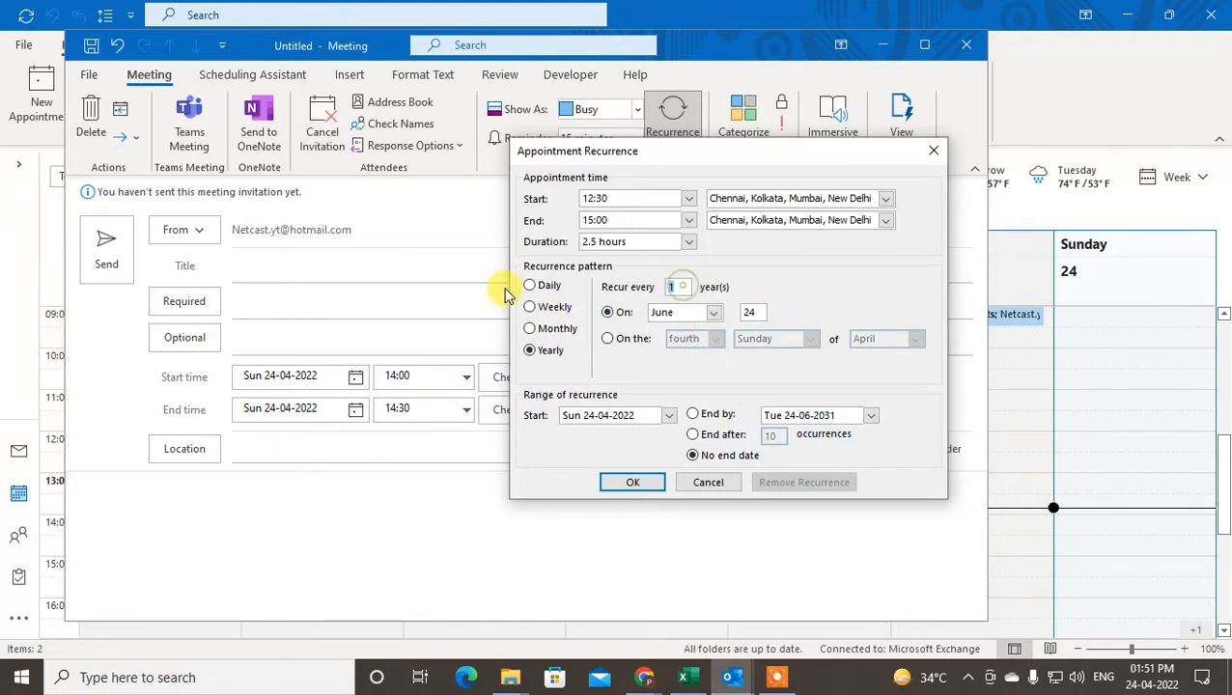
{"action": "type", "text": "2"}
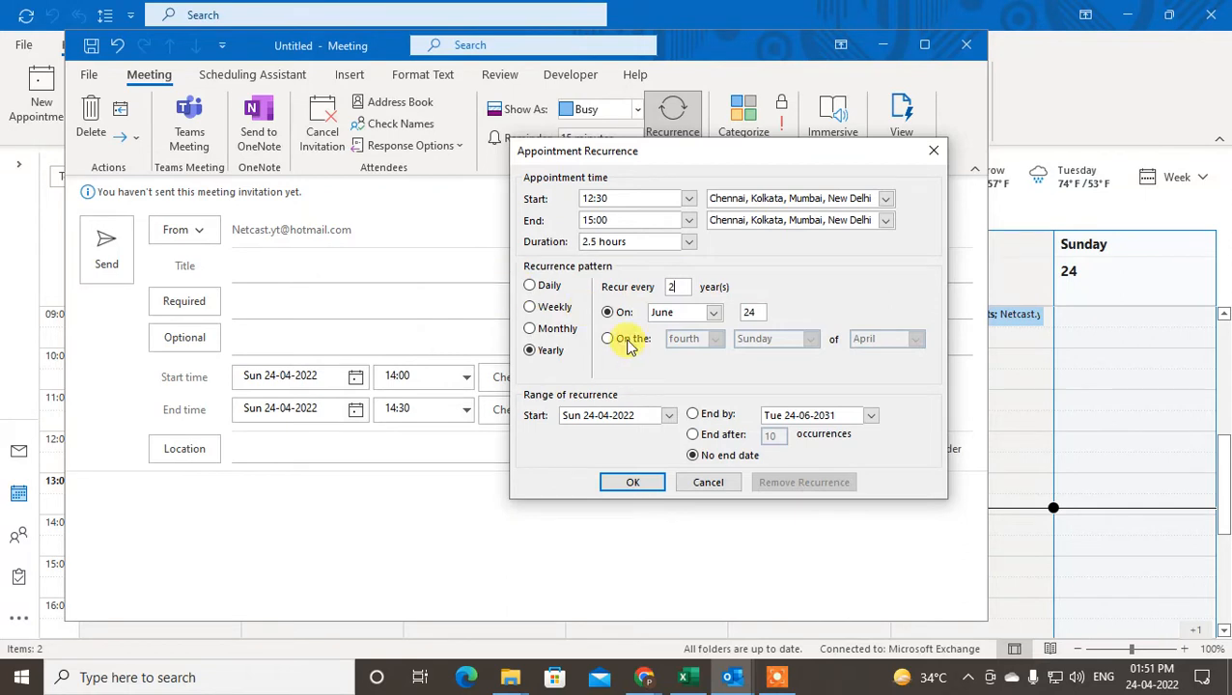
{"action": "left_click", "coordinate": [676, 312]}
{"action": "left_click", "coordinate": [676, 338]}
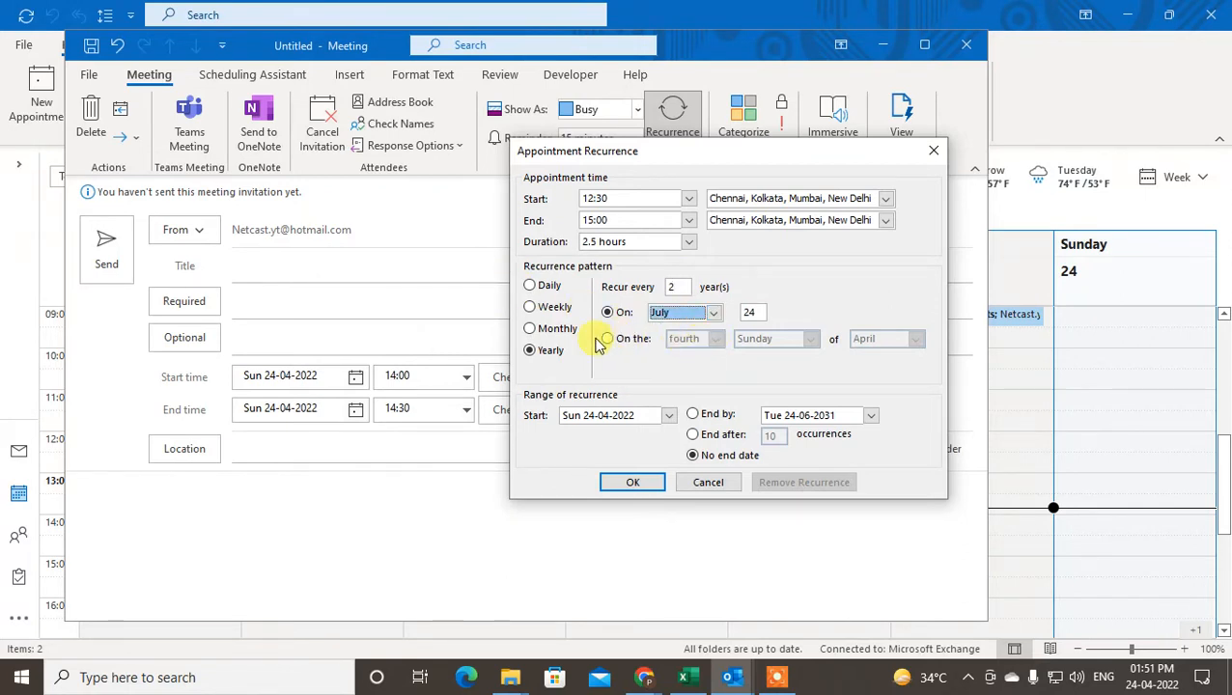
Step: Try moving the yearly recurrence date to September 24
{"action": "left_click", "coordinate": [703, 317]}
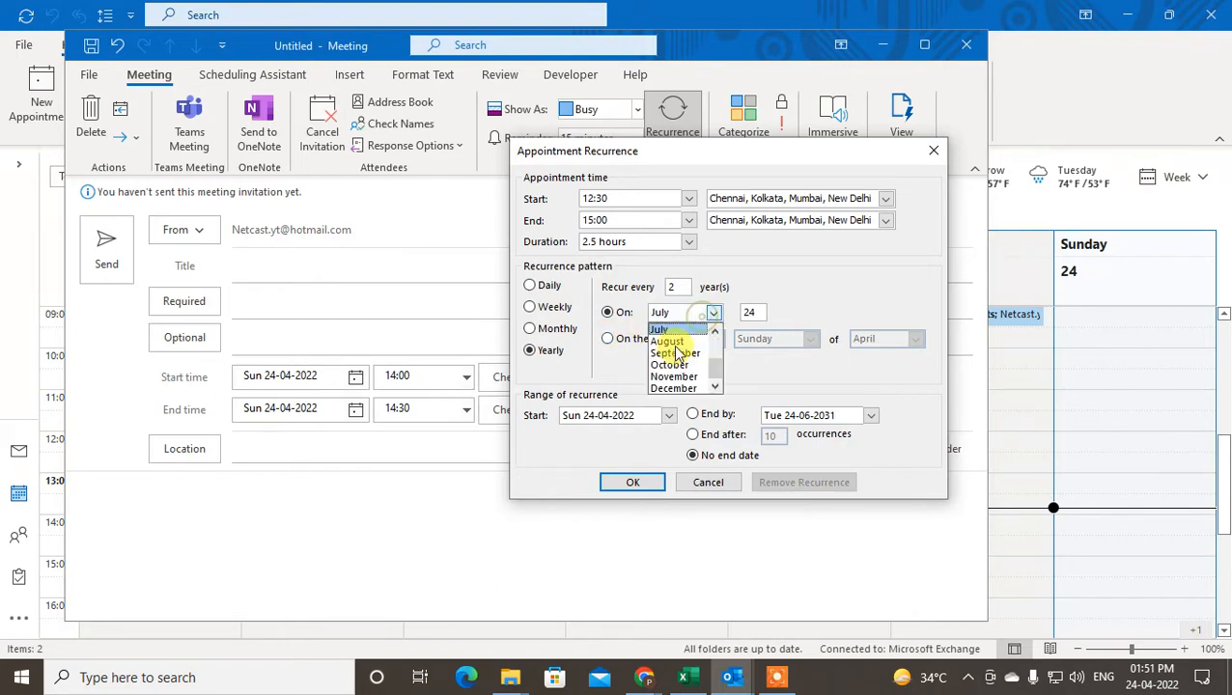
{"action": "left_click", "coordinate": [681, 353]}
{"action": "left_click", "coordinate": [754, 310]}
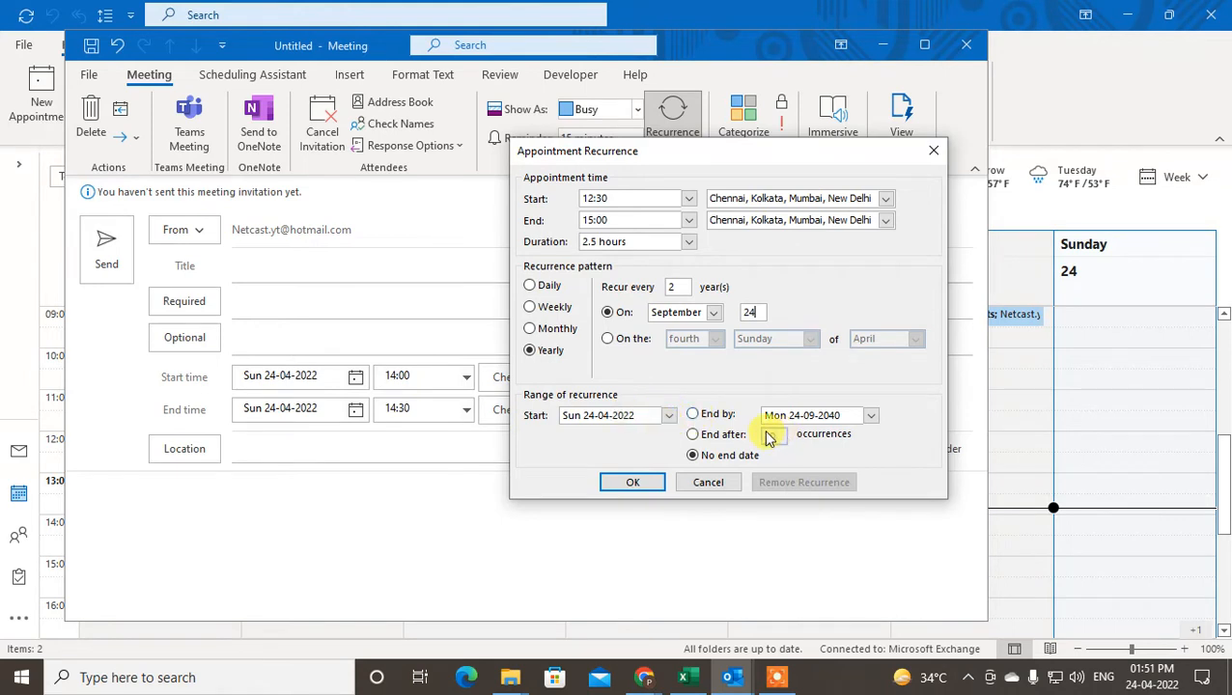
Step: Try the end-by, end-after and no-end-date range options, and set the yearly recurrence to every 1 year
{"action": "left_click", "coordinate": [691, 415]}
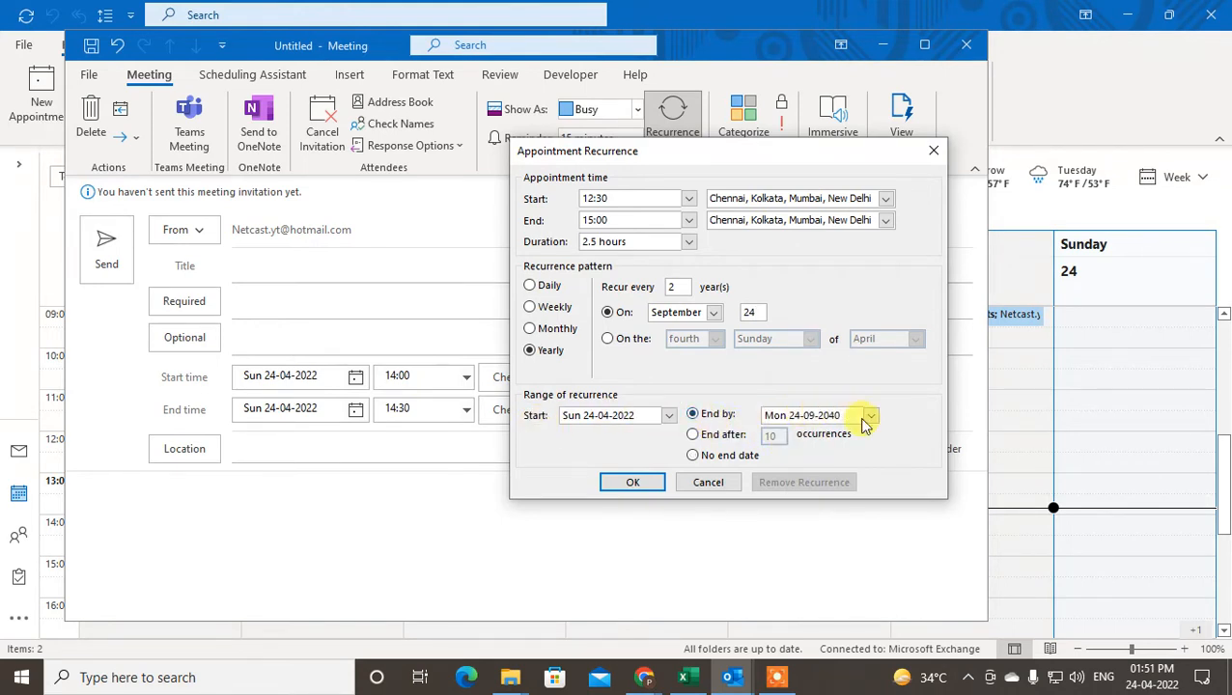
{"action": "left_click", "coordinate": [692, 434]}
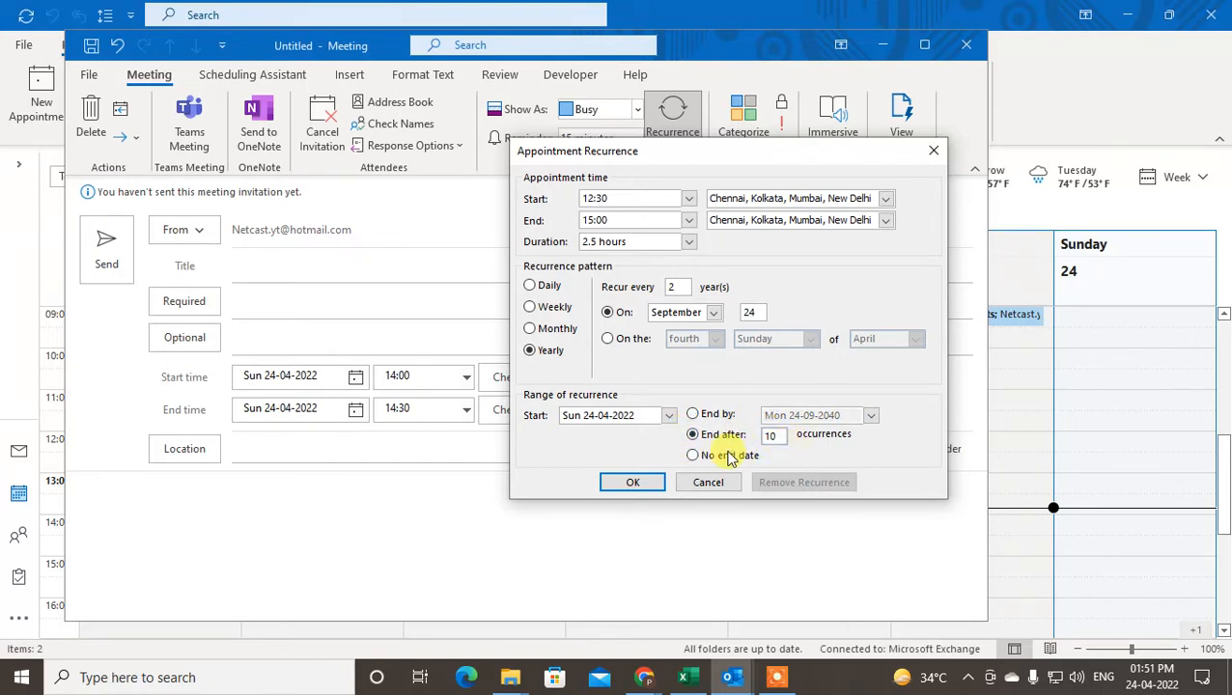
{"action": "left_click", "coordinate": [693, 454]}
{"action": "left_click", "coordinate": [692, 415]}
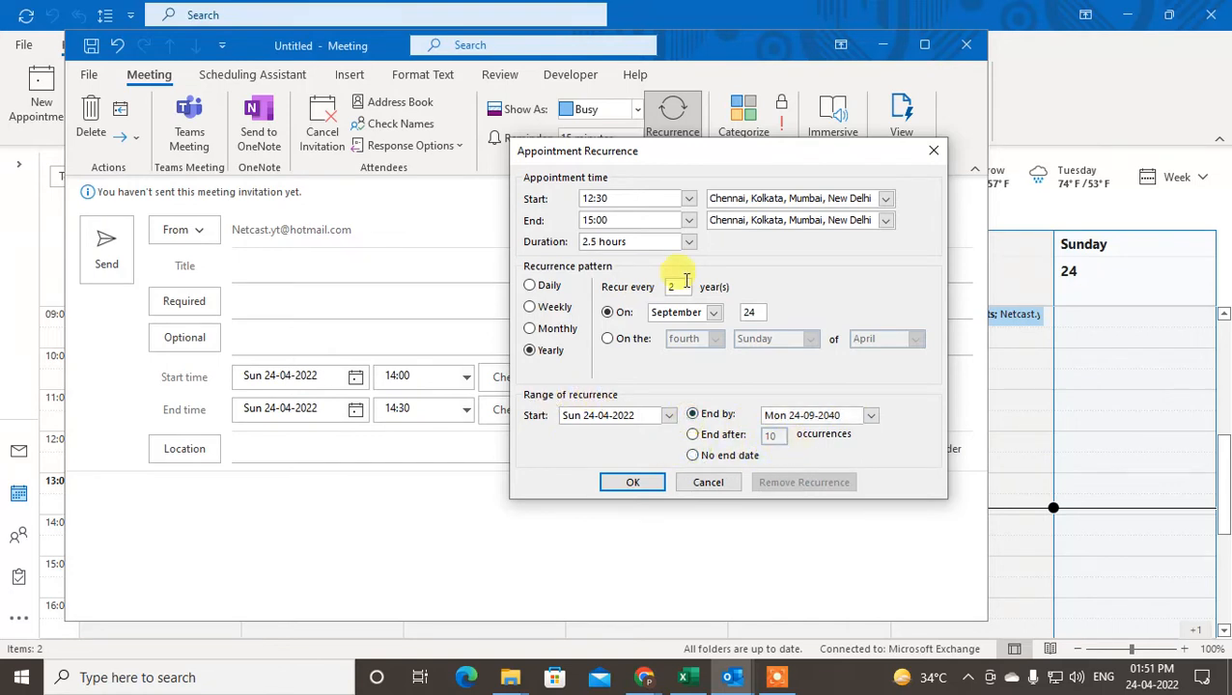
{"action": "type", "text": "1"}
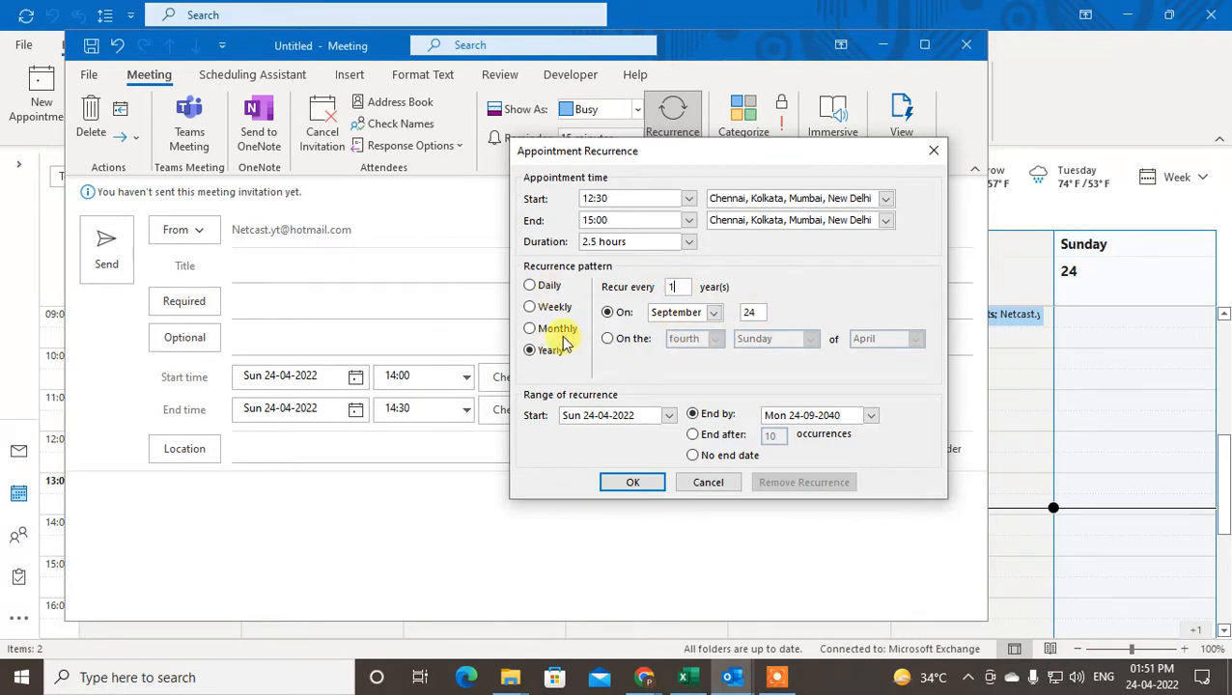
Step: Set a daily recurrence pattern that repeats every 1 day
{"action": "left_click", "coordinate": [529, 307]}
{"action": "left_click", "coordinate": [529, 285]}
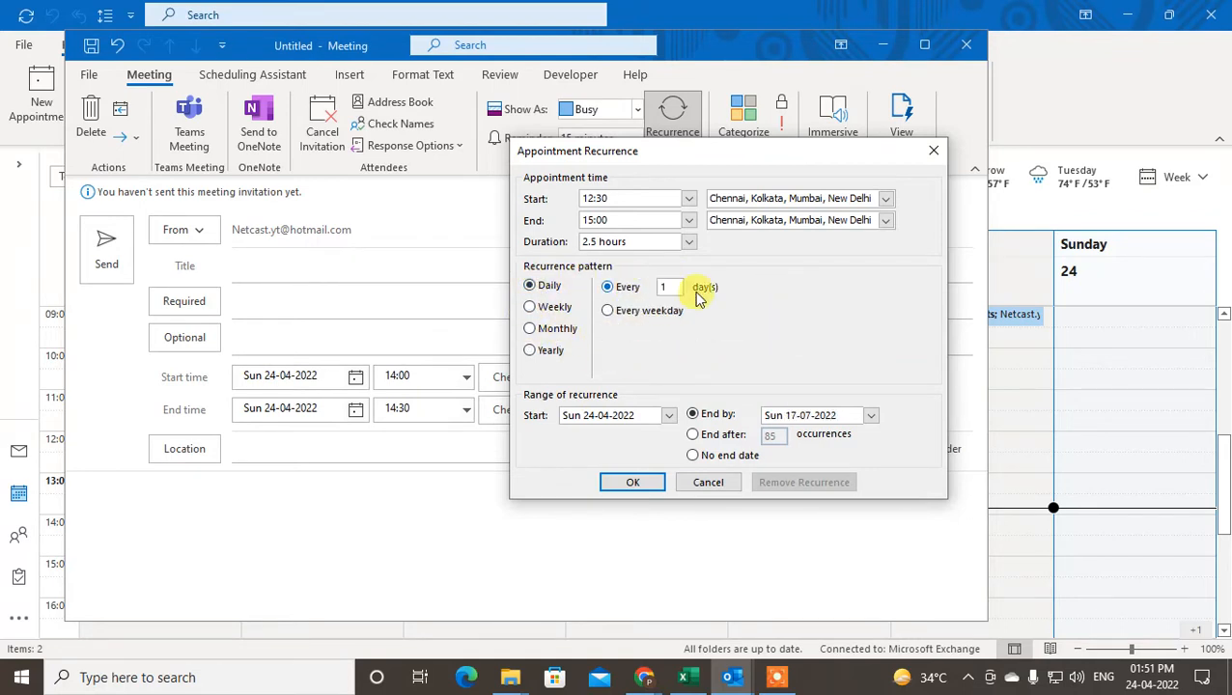
{"action": "left_click", "coordinate": [607, 312]}
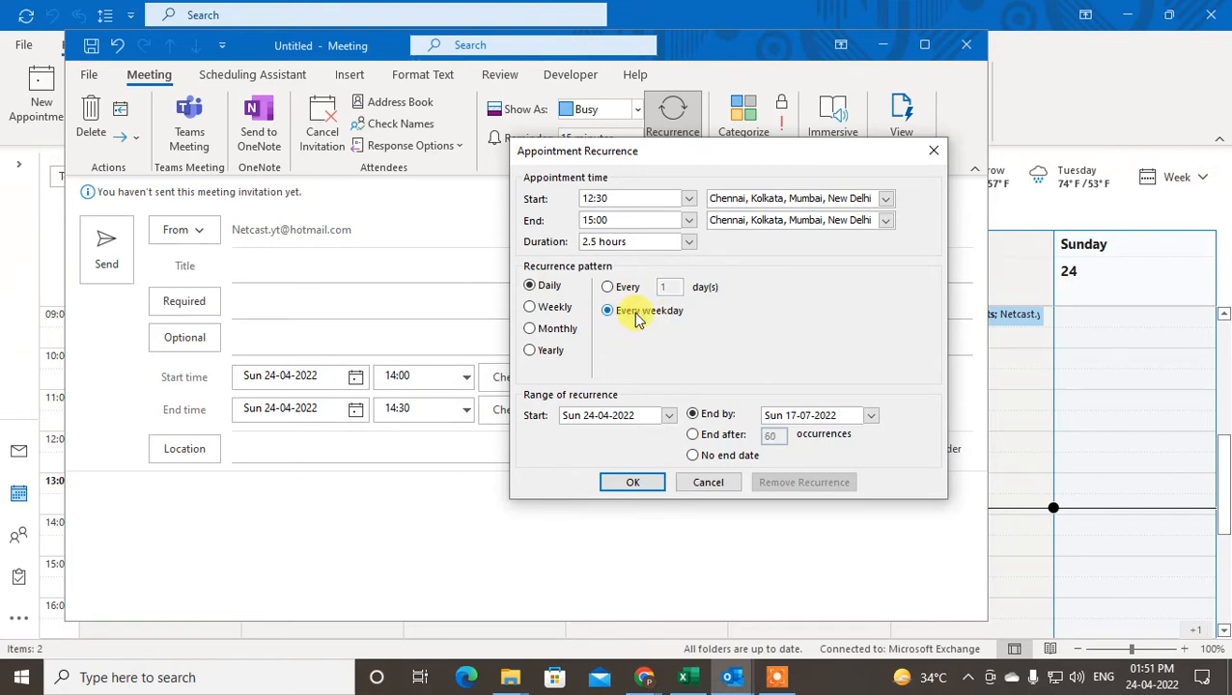
{"action": "left_click", "coordinate": [607, 287]}
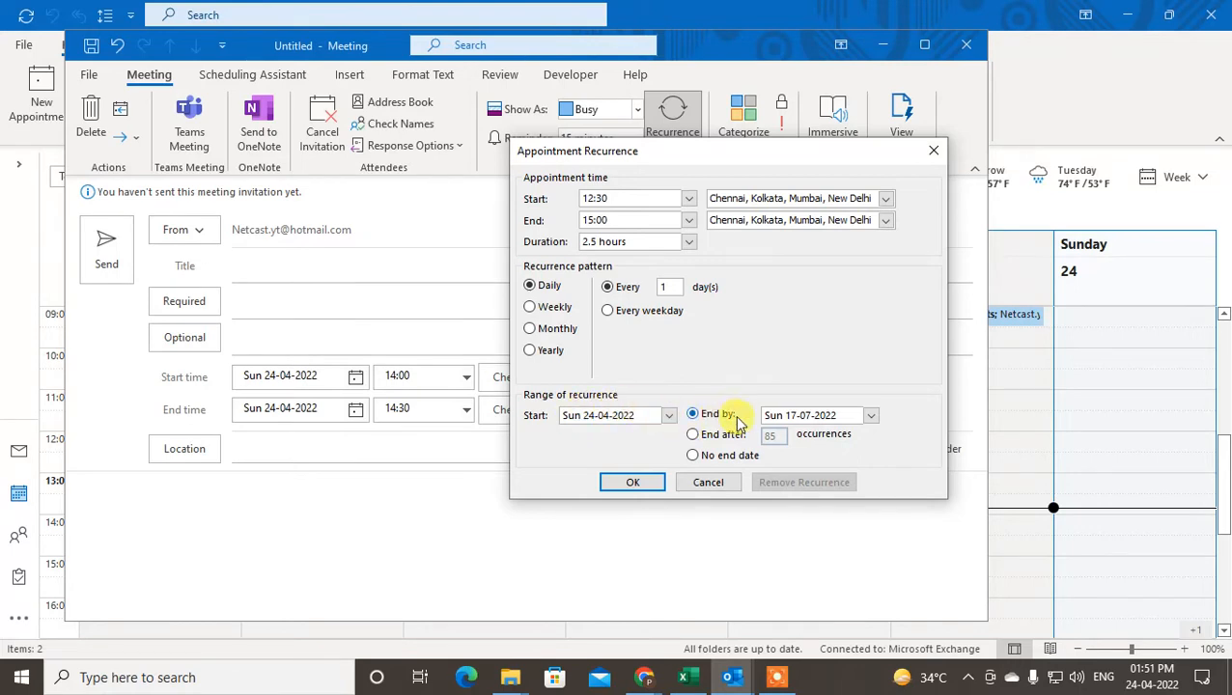
Step: Limit the range to 10 occurrences, make it end by Tue 03-05-2022, and apply the recurrence
{"action": "left_click", "coordinate": [871, 416]}
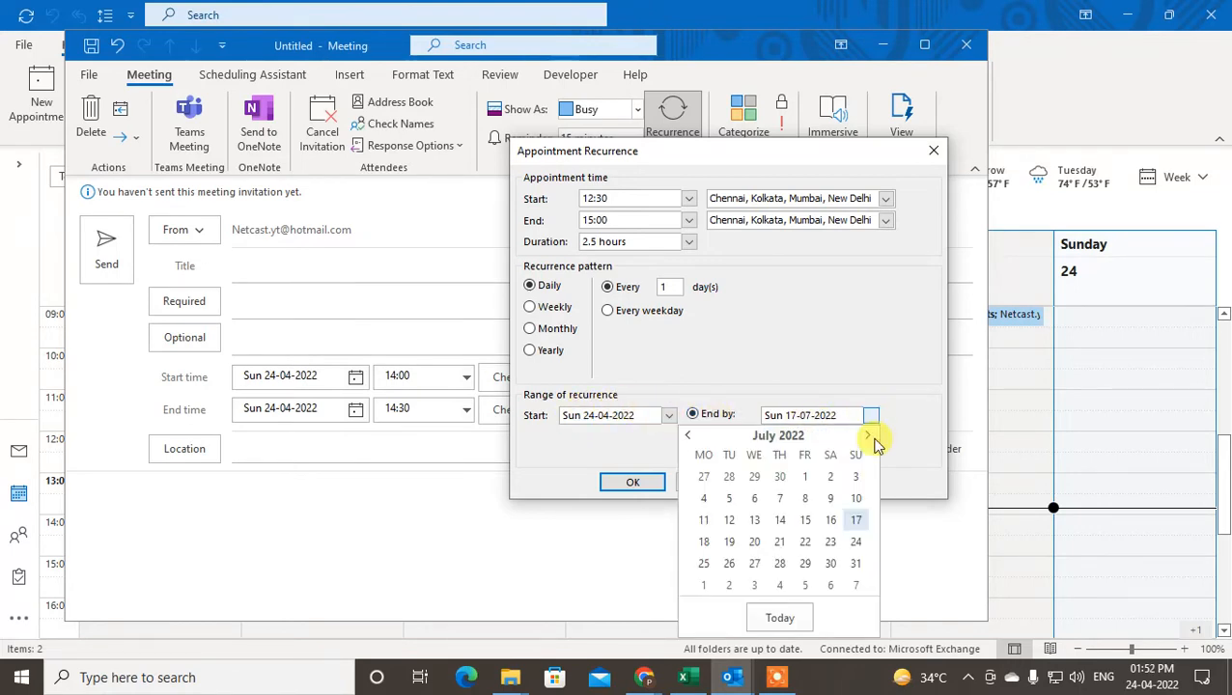
{"action": "left_click", "coordinate": [929, 326]}
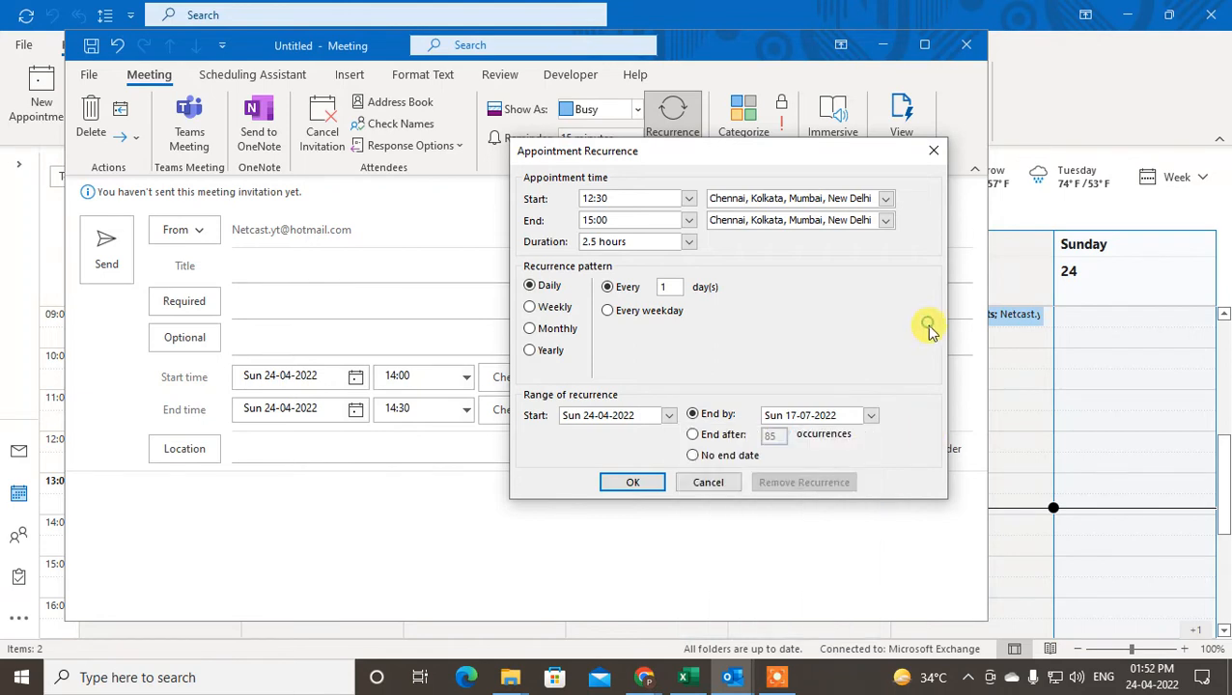
{"action": "left_click", "coordinate": [700, 437]}
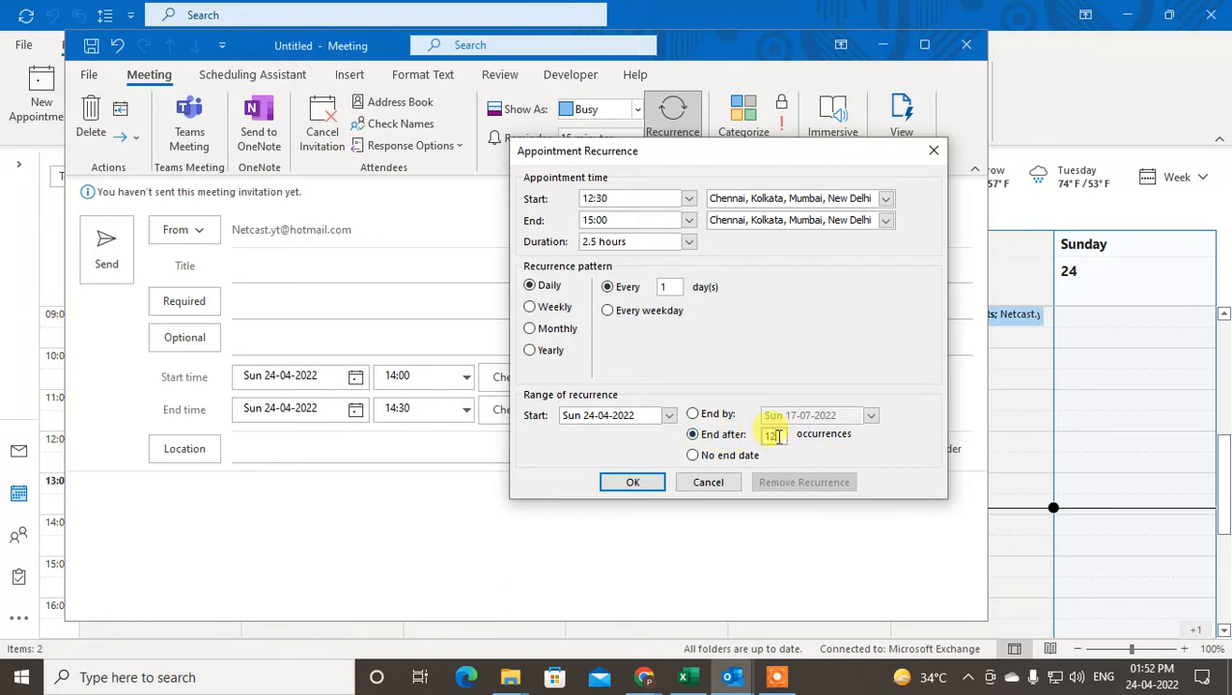
{"action": "left_click", "coordinate": [694, 455]}
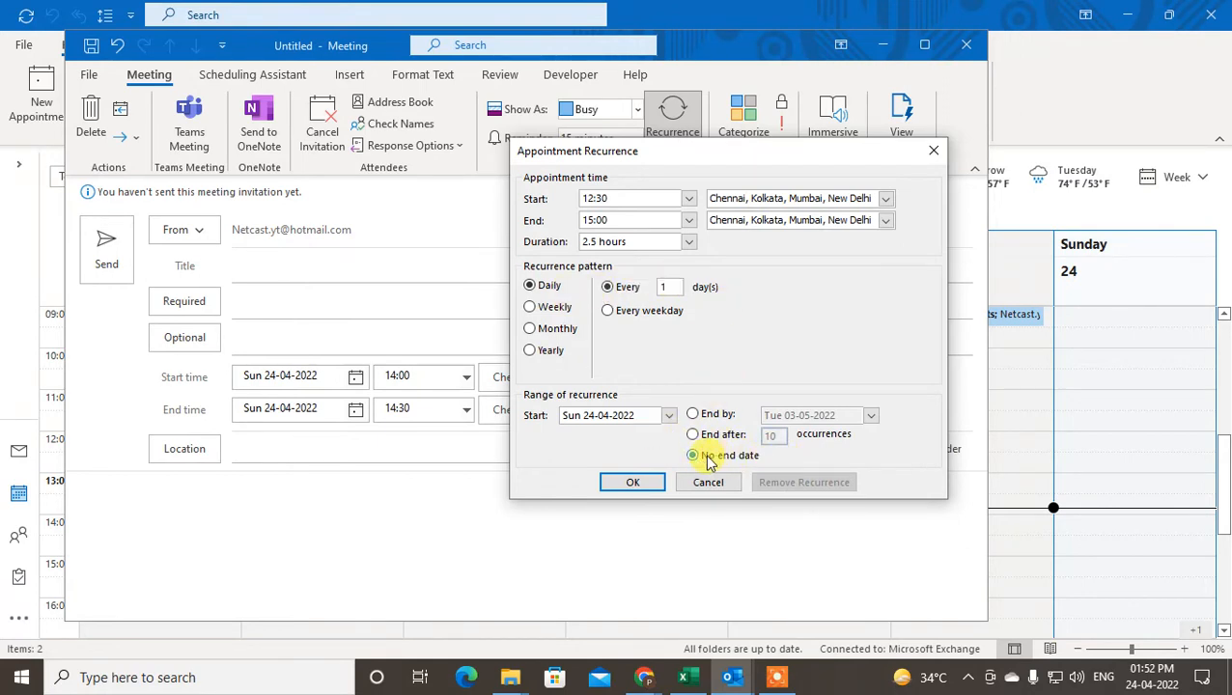
{"action": "left_click", "coordinate": [694, 419]}
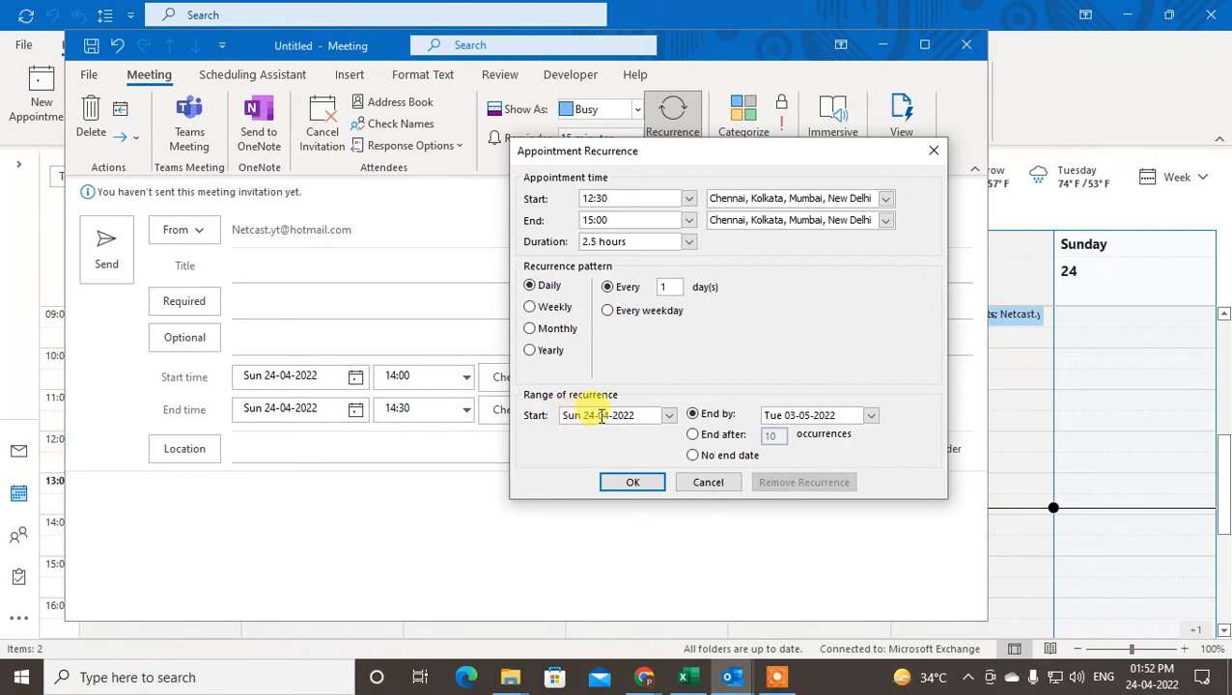
{"action": "left_click", "coordinate": [633, 483]}
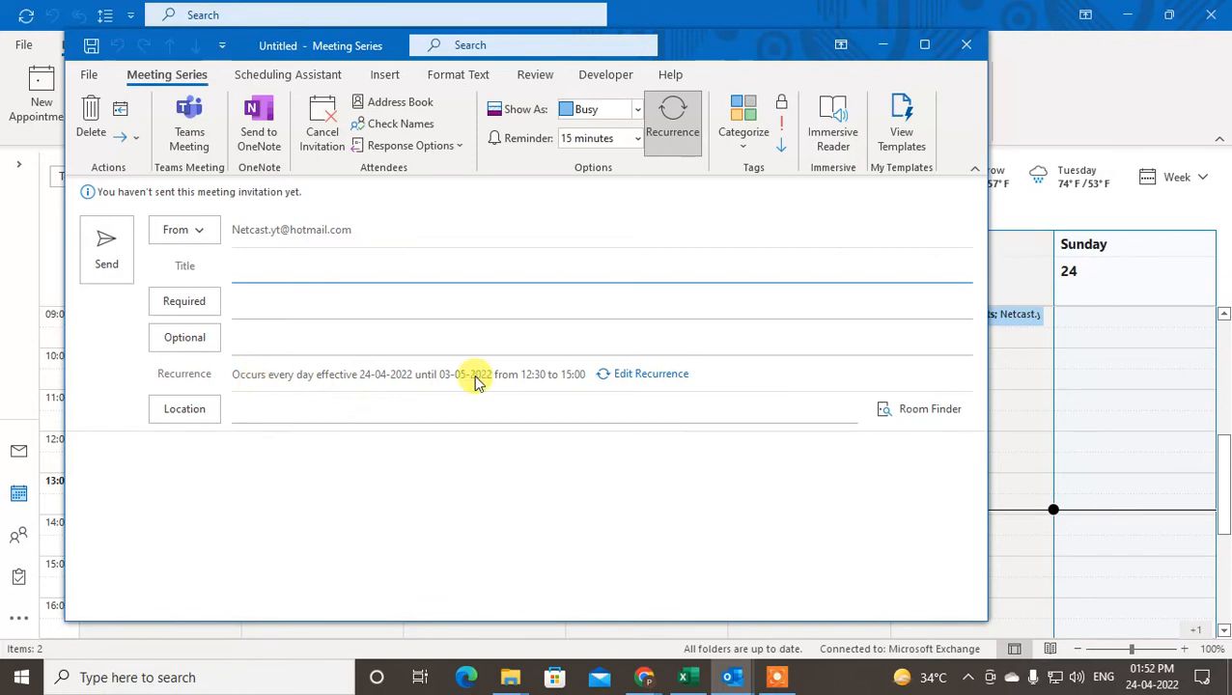
Step: Set the meeting's location to mumbai and its title to "netcast office meeting"
{"action": "left_click", "coordinate": [256, 408]}
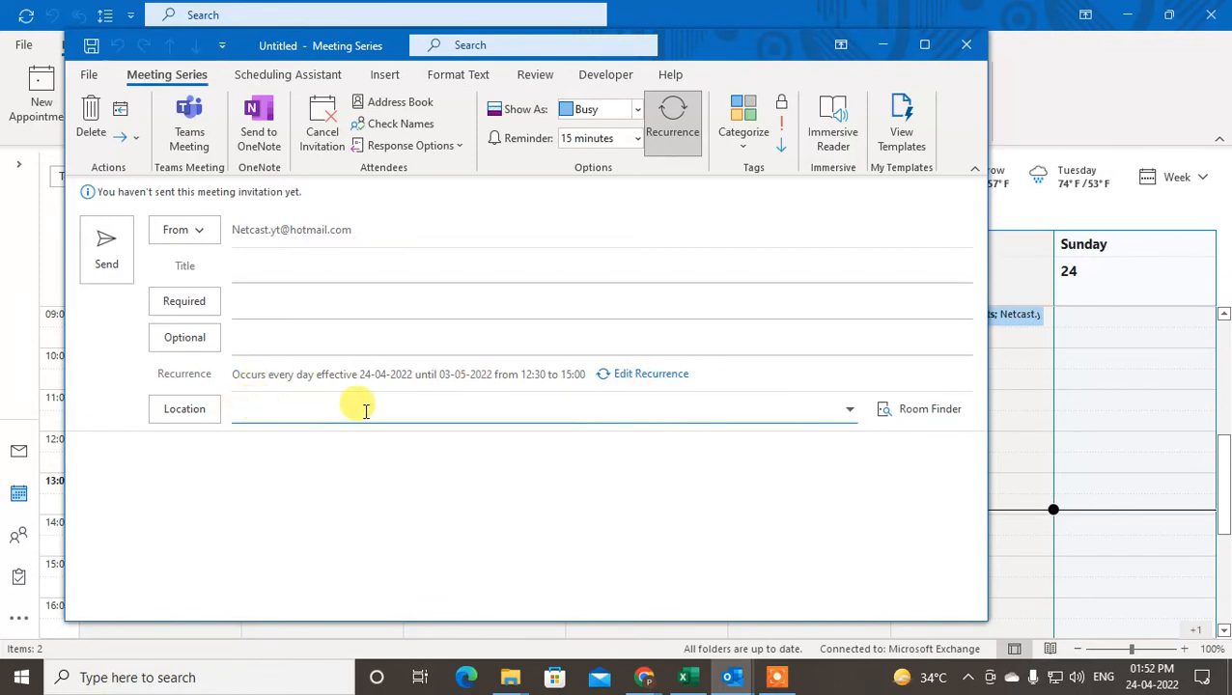
{"action": "left_click", "coordinate": [850, 408]}
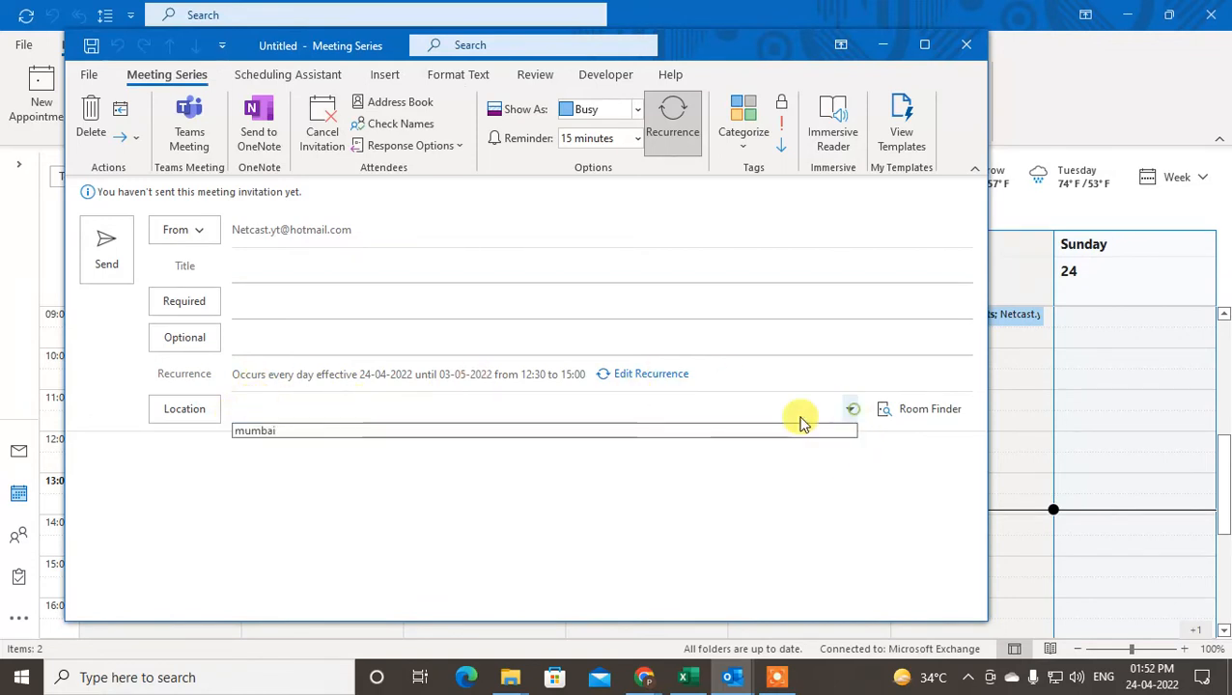
{"action": "left_click", "coordinate": [325, 430]}
{"action": "left_click", "coordinate": [234, 298]}
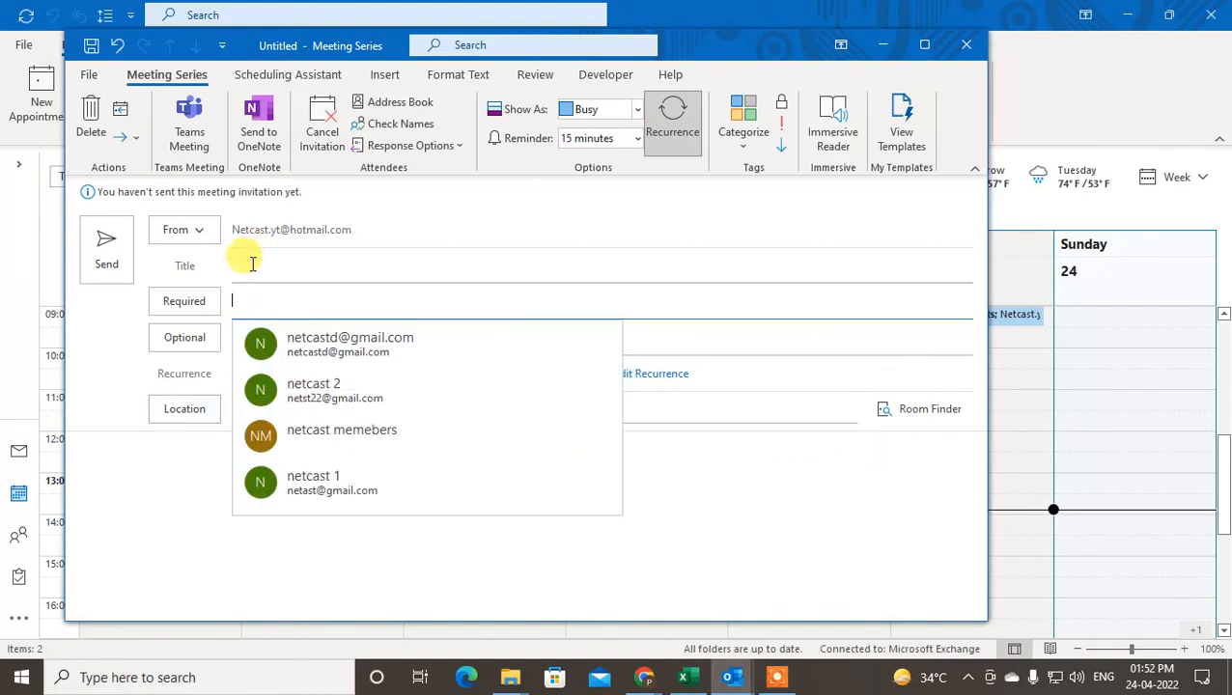
{"action": "left_click", "coordinate": [251, 264]}
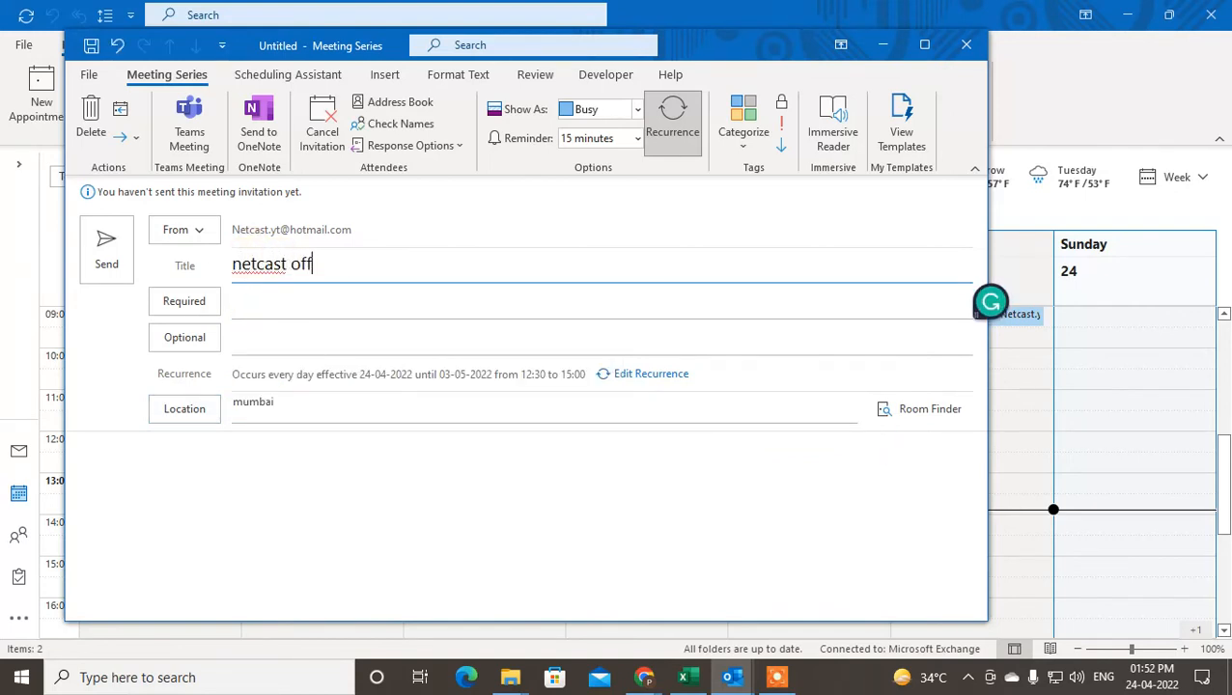
{"action": "type", "text": "netcast office meeting"}
{"action": "key", "text": "Tab"}
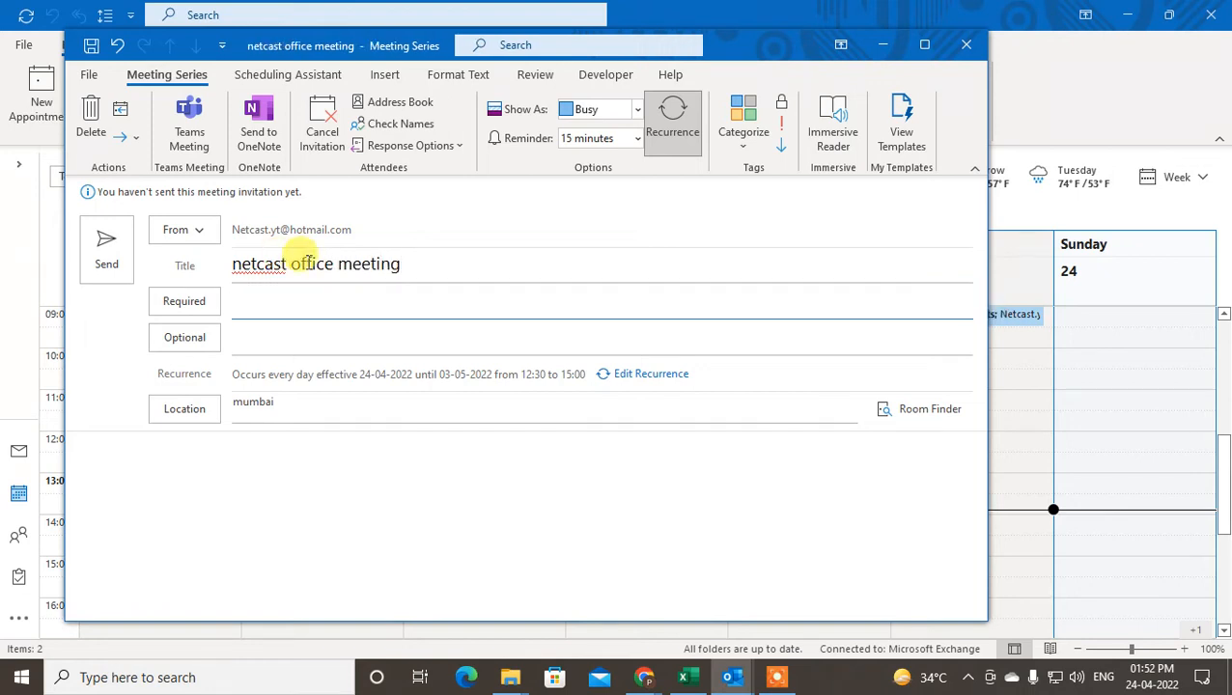
Step: Cancel the meeting invitation and restore its attendee fields
{"action": "left_click", "coordinate": [324, 135]}
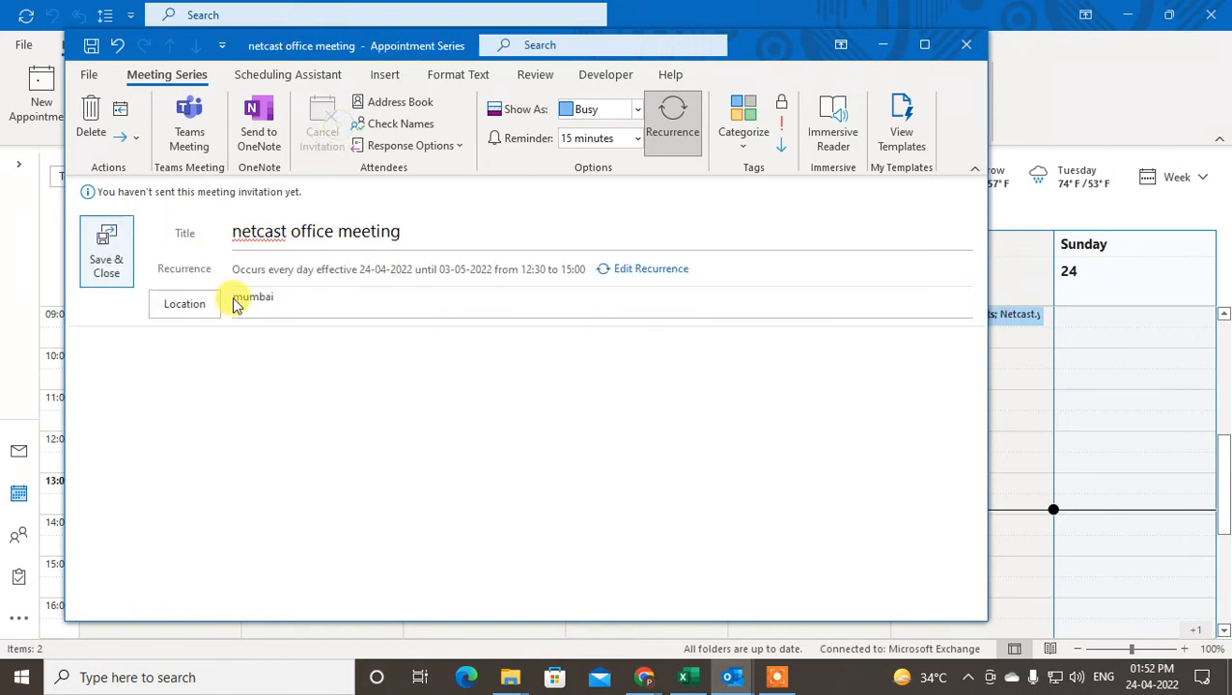
{"action": "left_click", "coordinate": [350, 130]}
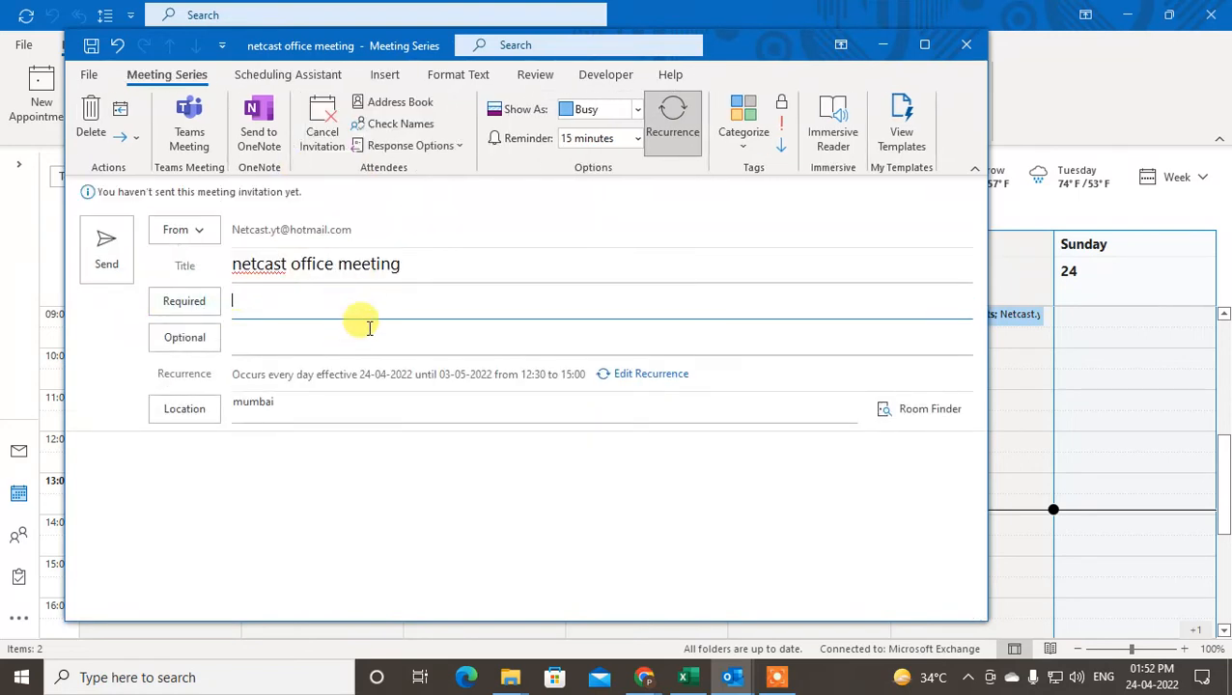
Step: Add netcast 2 and, twice, the netcast memebers group as required attendees
{"action": "left_click", "coordinate": [253, 300]}
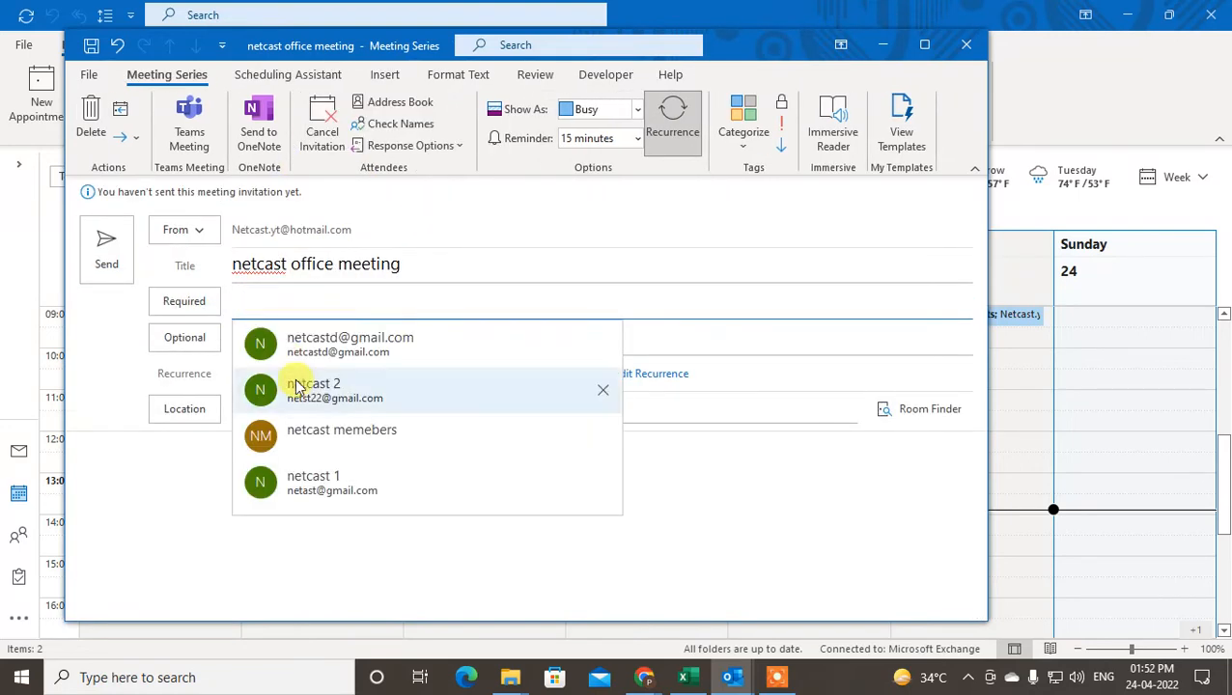
{"action": "left_click", "coordinate": [313, 386]}
{"action": "left_click", "coordinate": [357, 303]}
{"action": "left_click", "coordinate": [342, 382]}
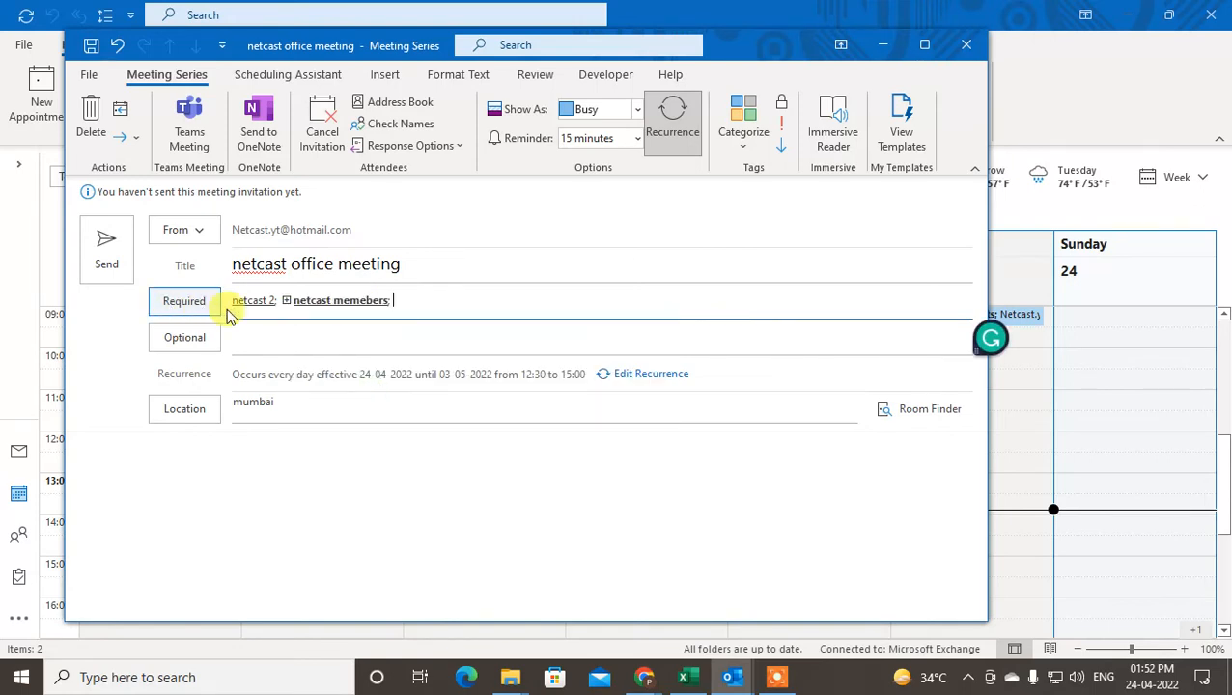
{"action": "left_click", "coordinate": [462, 307]}
{"action": "left_click", "coordinate": [467, 391]}
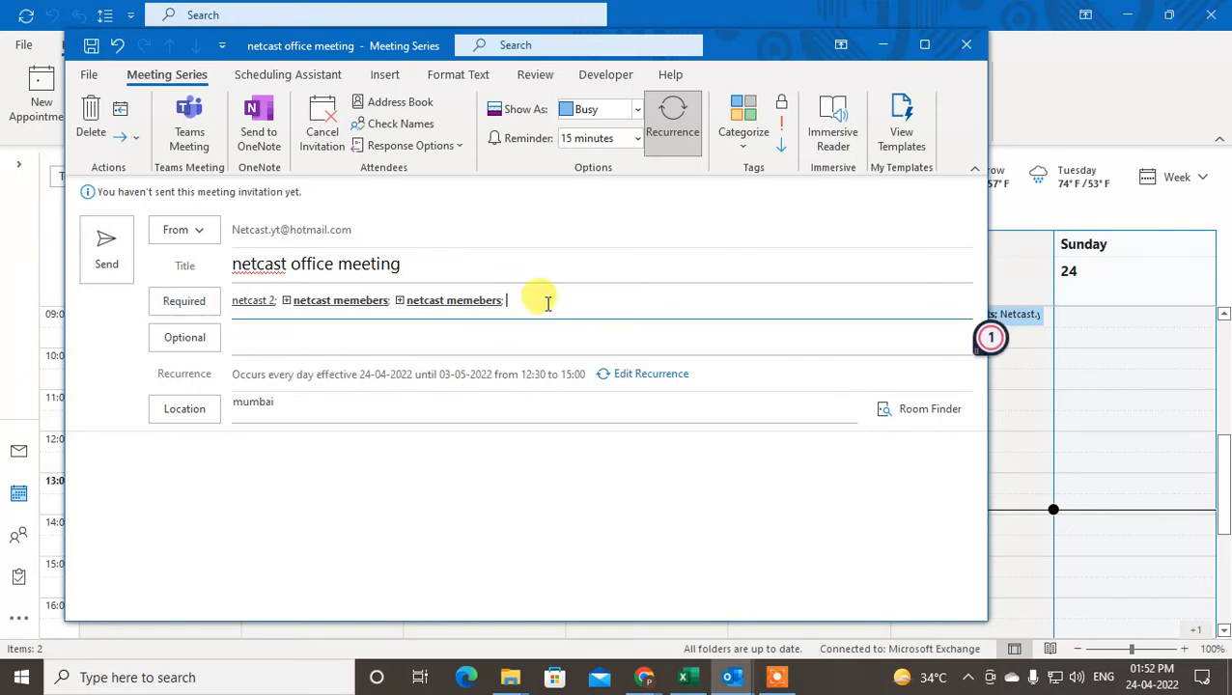
Step: Add the contact listed by e-mail address, netcast 2 and netcast 1 as optional attendees
{"action": "left_click", "coordinate": [313, 336]}
{"action": "left_click", "coordinate": [333, 373]}
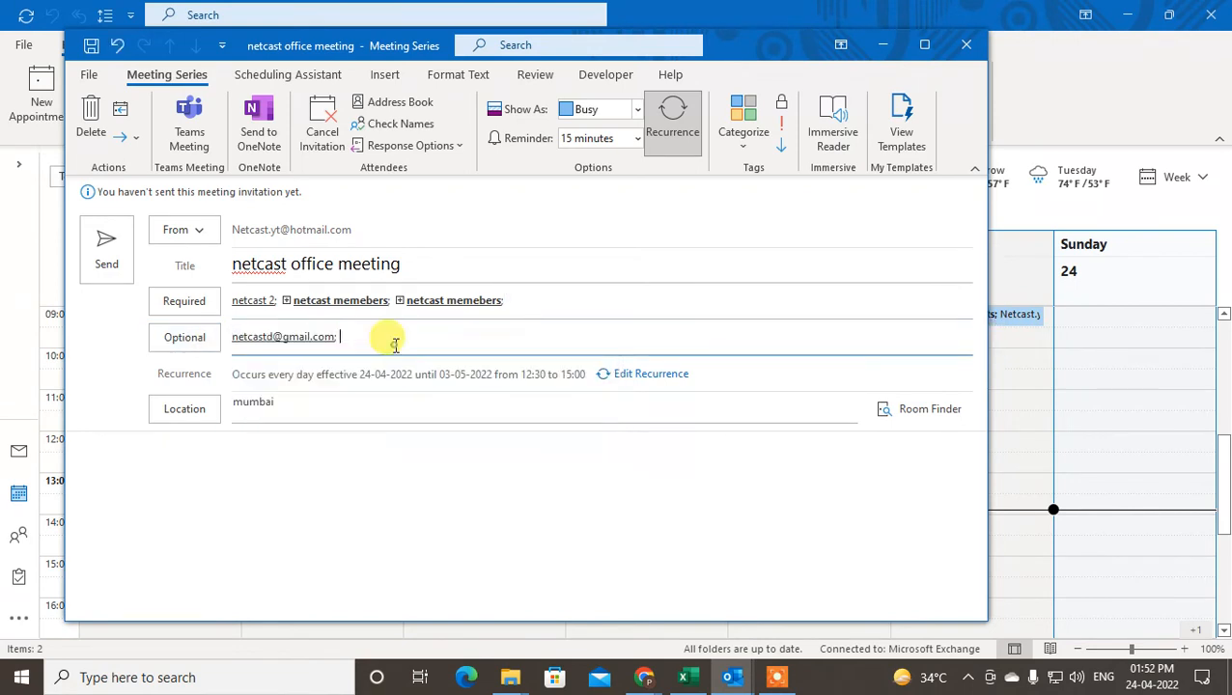
{"action": "left_click", "coordinate": [395, 343]}
{"action": "left_click", "coordinate": [404, 391]}
{"action": "left_click", "coordinate": [515, 334]}
{"action": "left_click", "coordinate": [527, 415]}
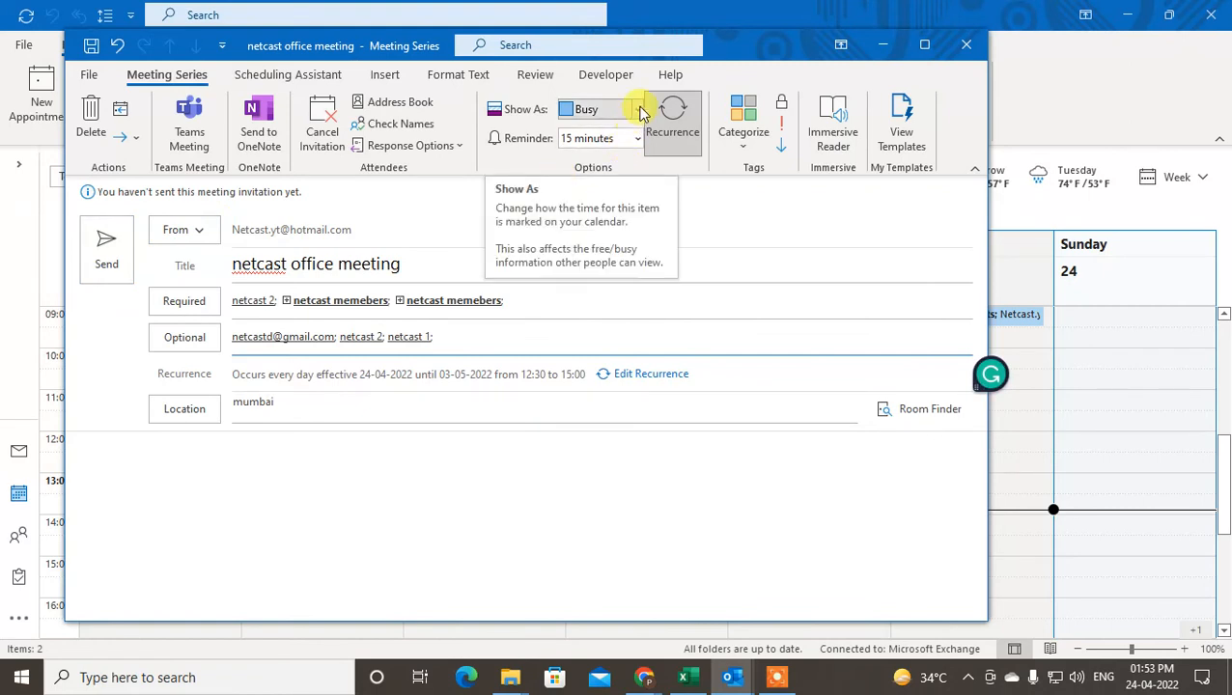
Step: Set the meeting series to show as Busy on the calendar
{"action": "left_click", "coordinate": [640, 109]}
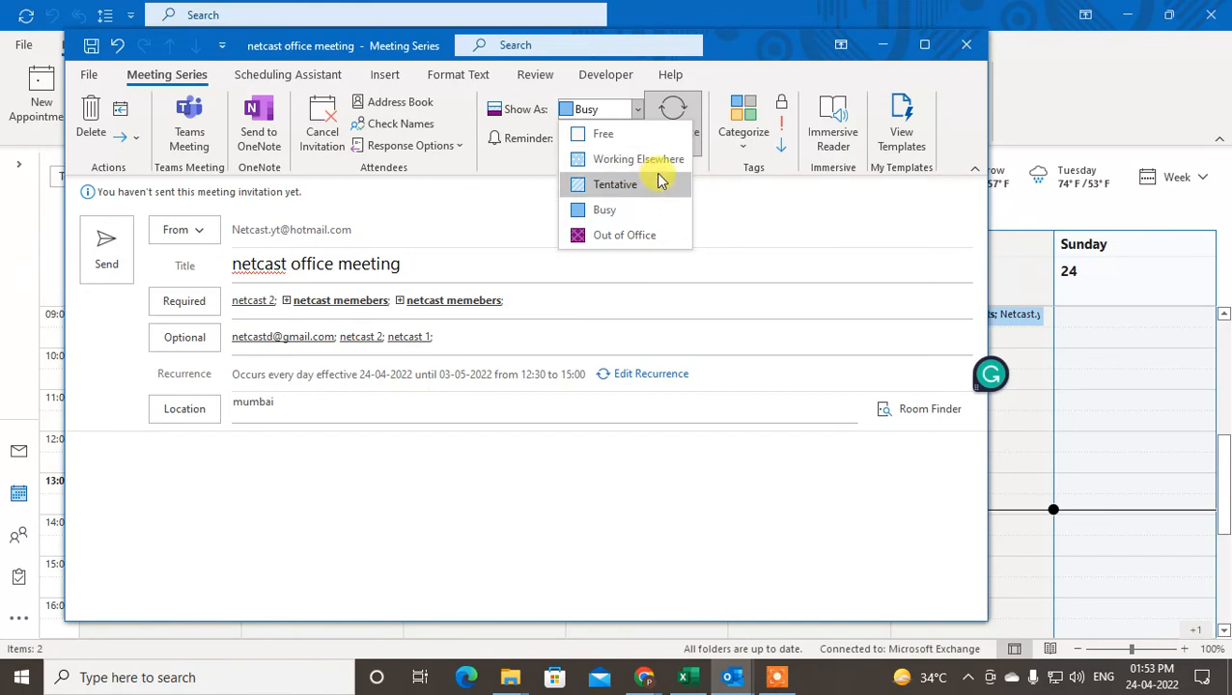
{"action": "left_click", "coordinate": [606, 218]}
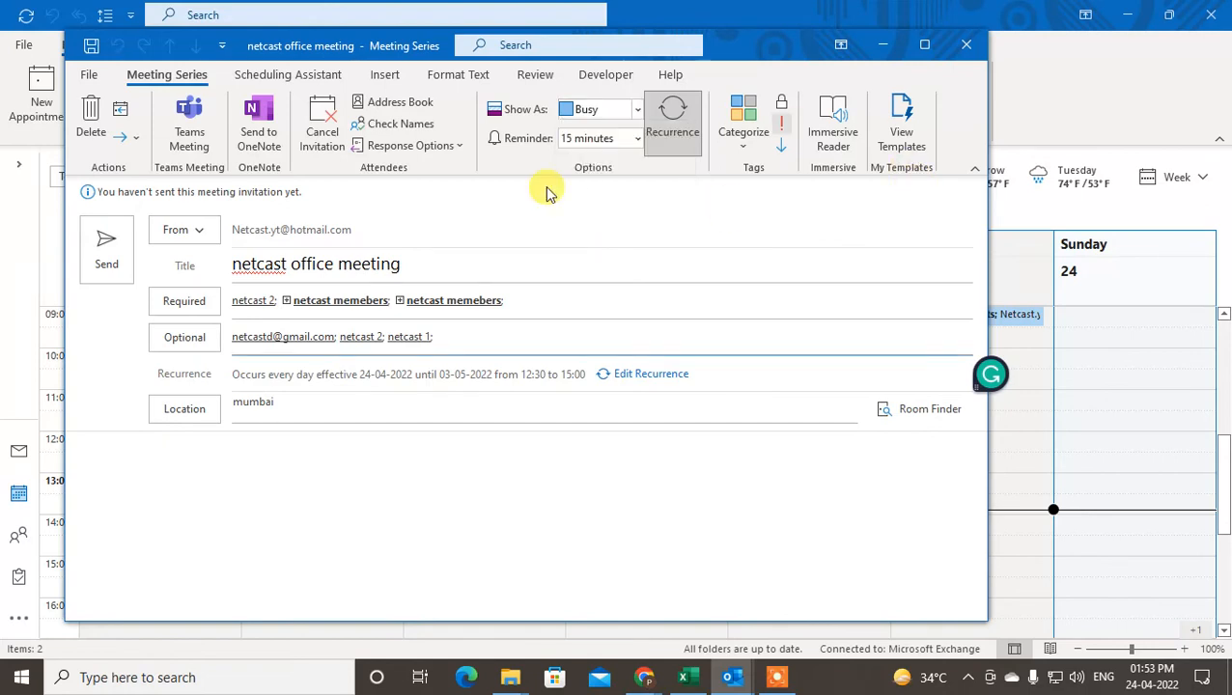